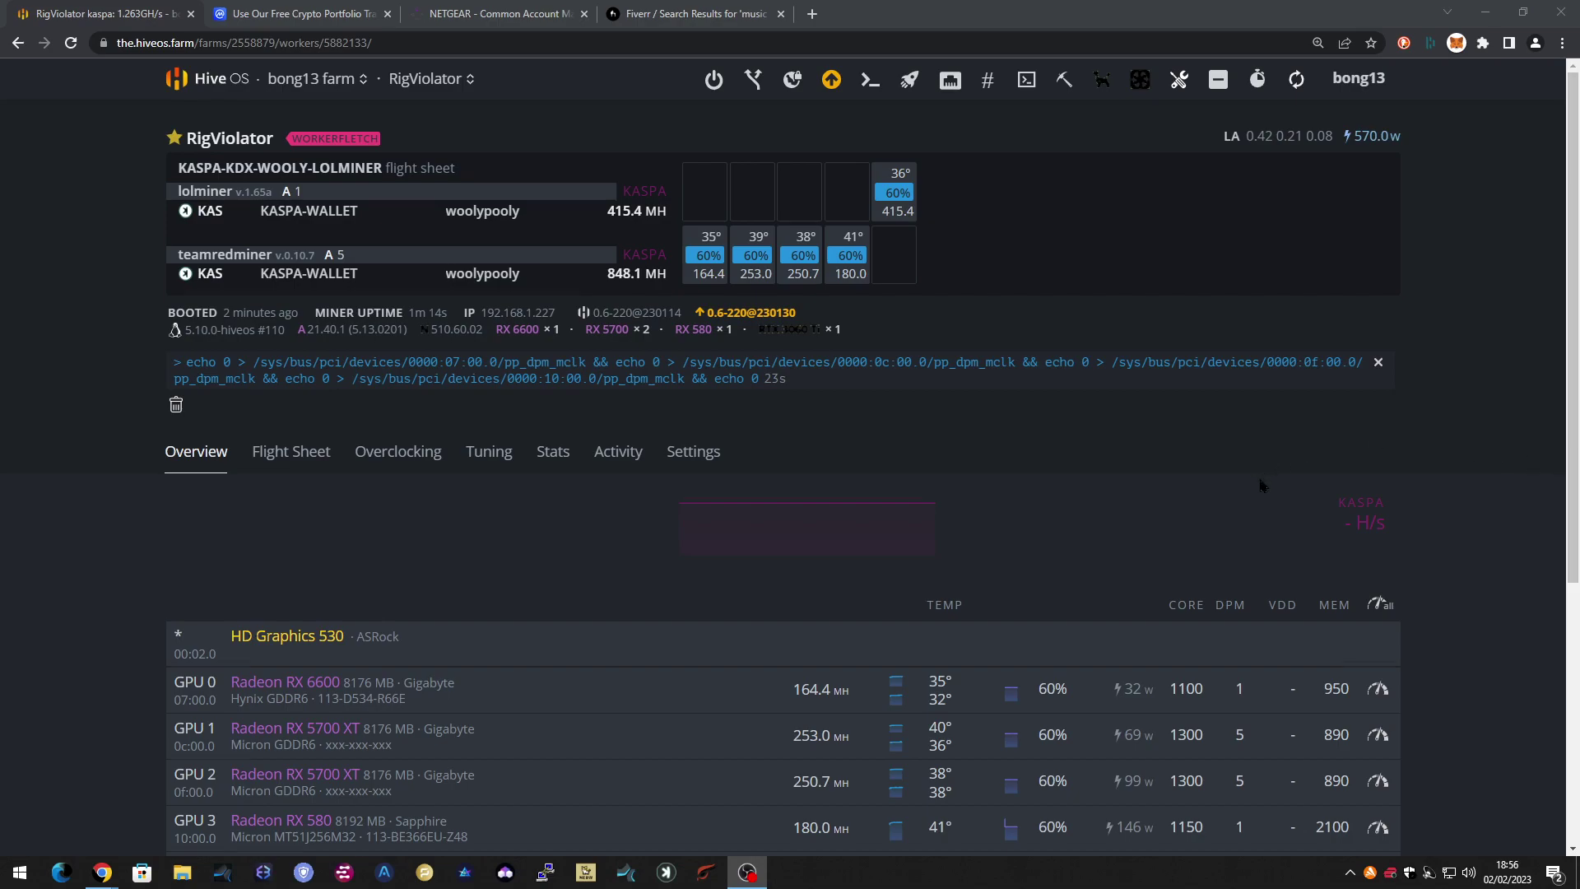
Open the overclocking configuration of GPU 3, the Radeon RX 580, and set its core clock to 800 MHz
scroll(1264, 485, down, 1)
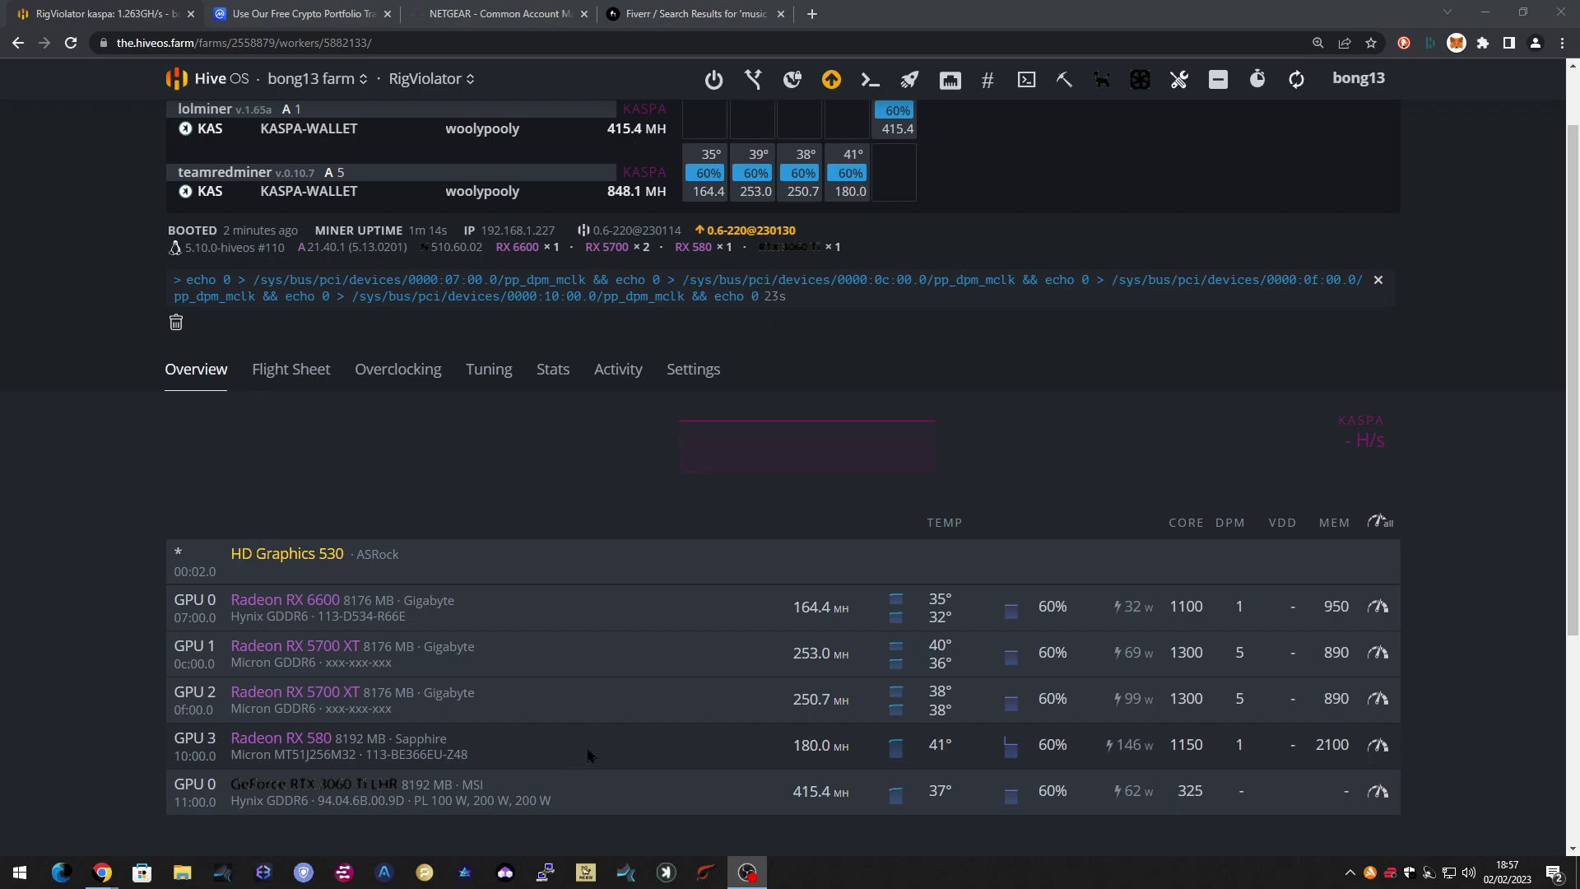
scroll(581, 724, up, 1)
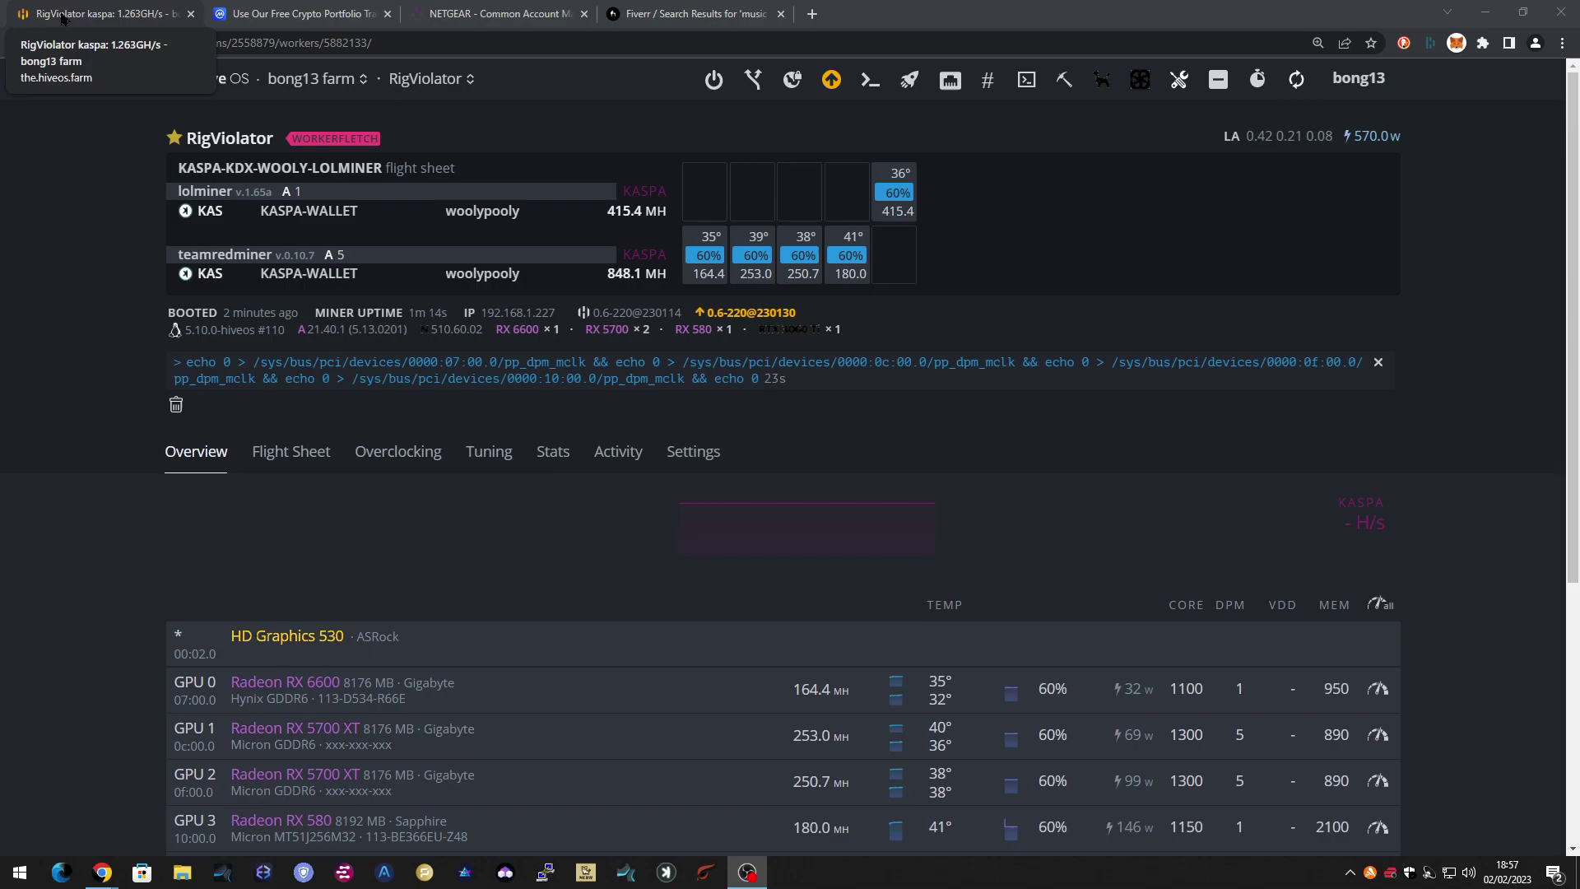
scroll(897, 590, down, 5)
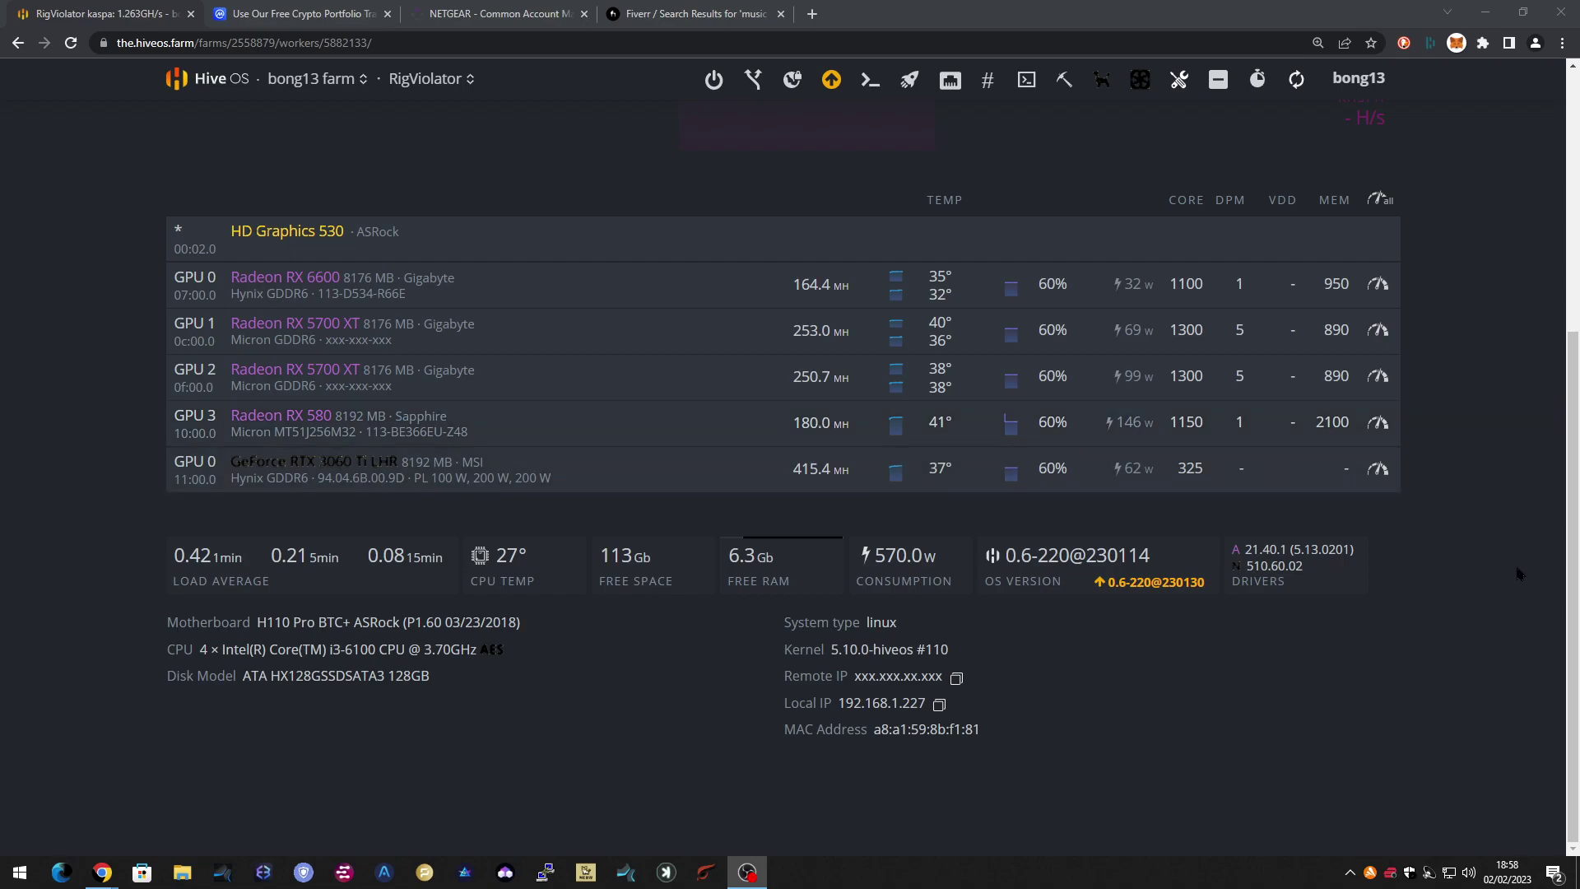
click(1381, 423)
click(927, 357)
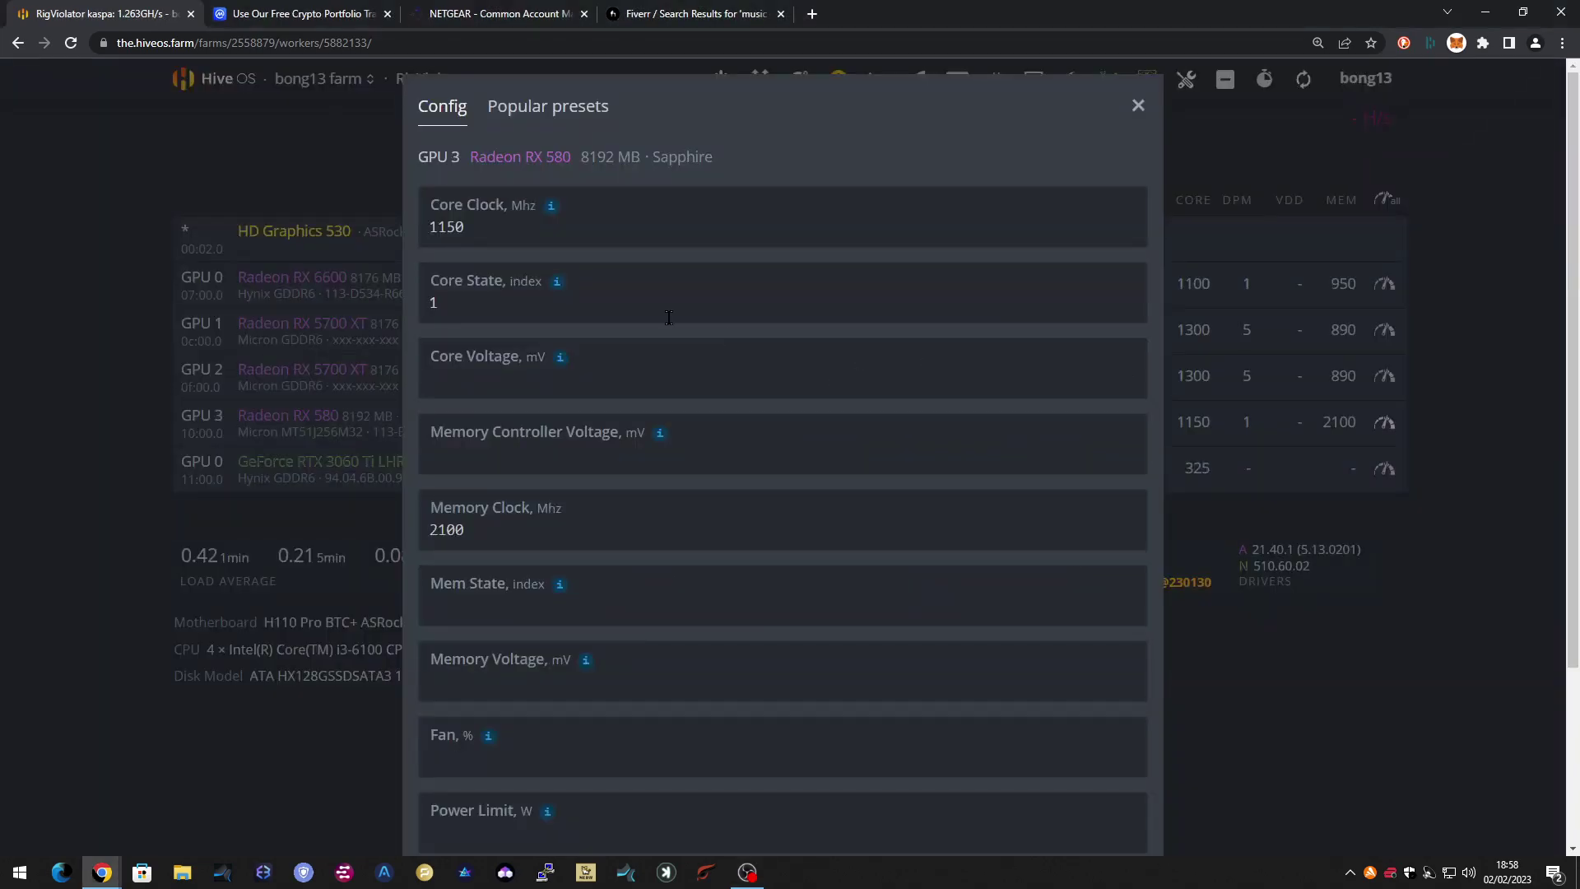
double_click(465, 228)
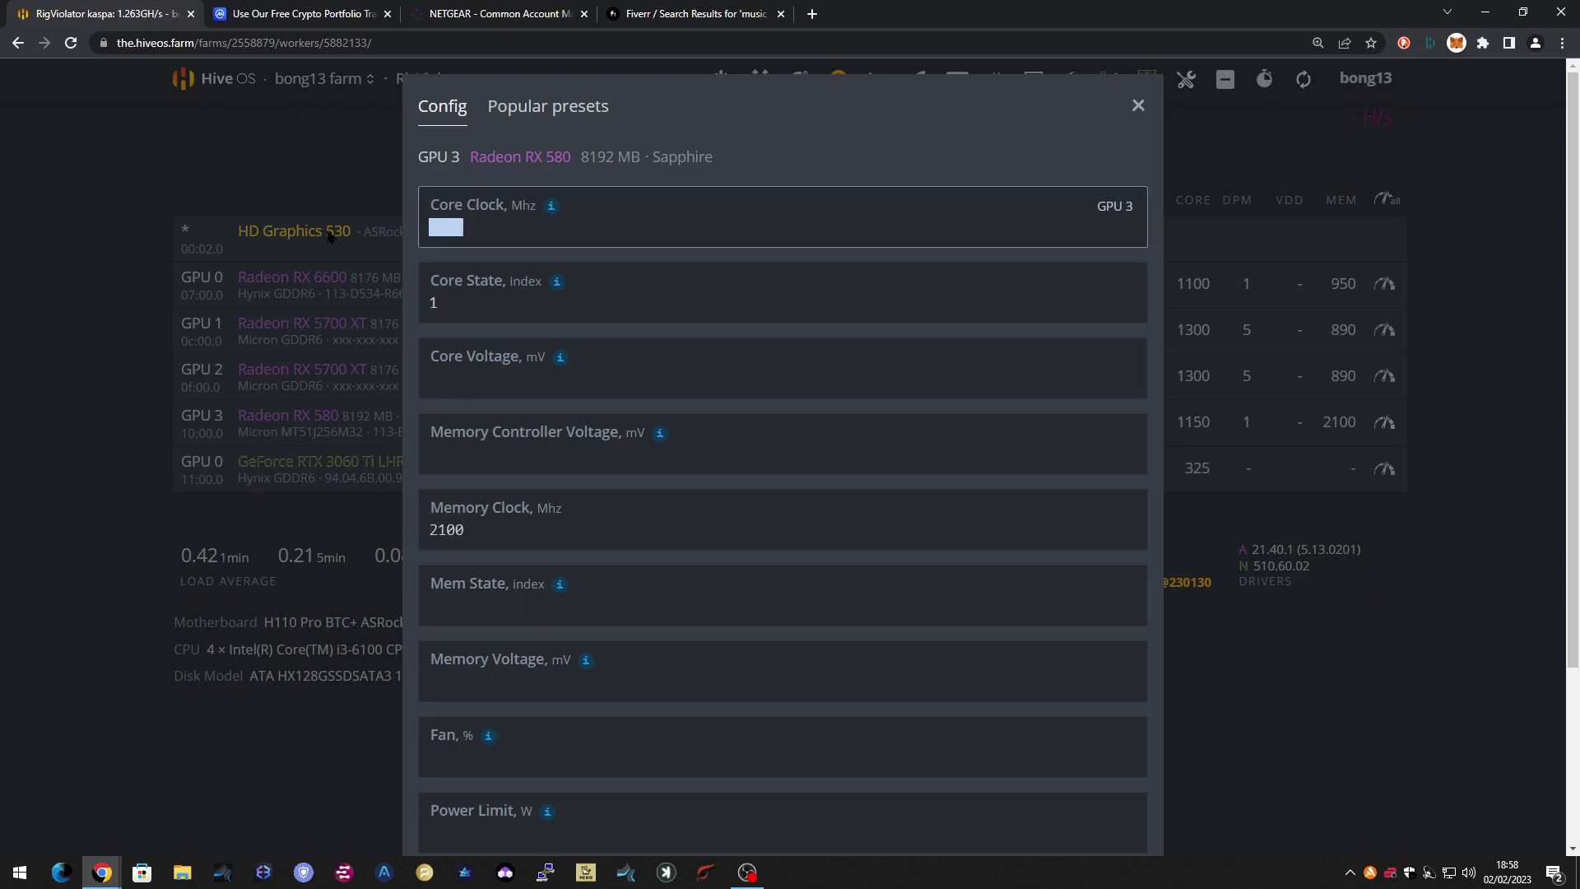
text(800)
Set the Radeon RX 580's memory clock to 1200 MHz and its memory state index to 1
click(476, 310)
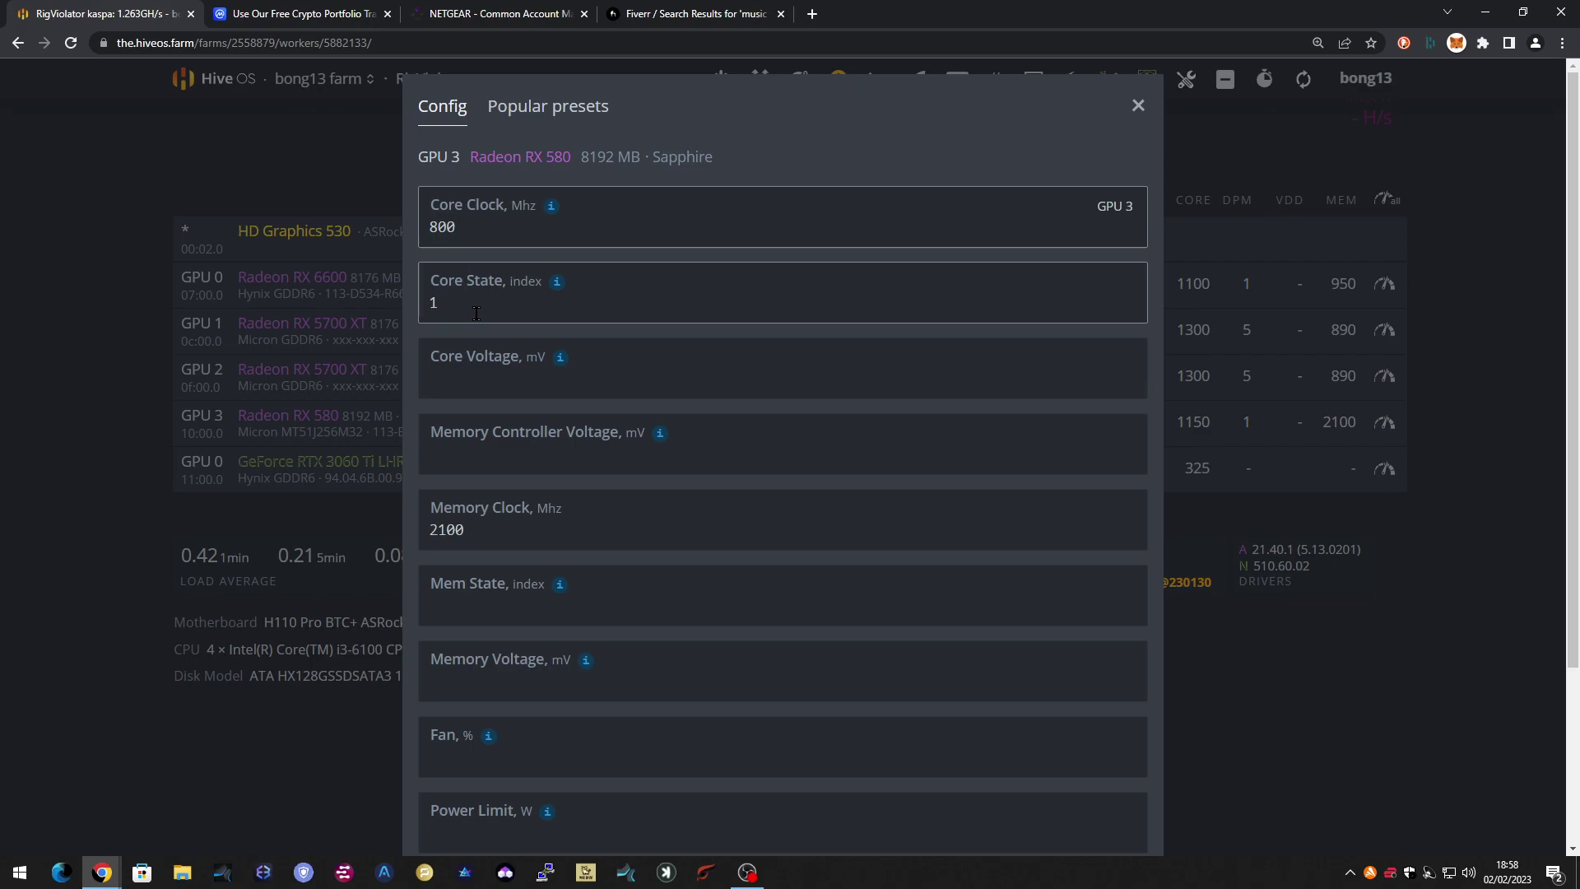
mouse_move(556, 284)
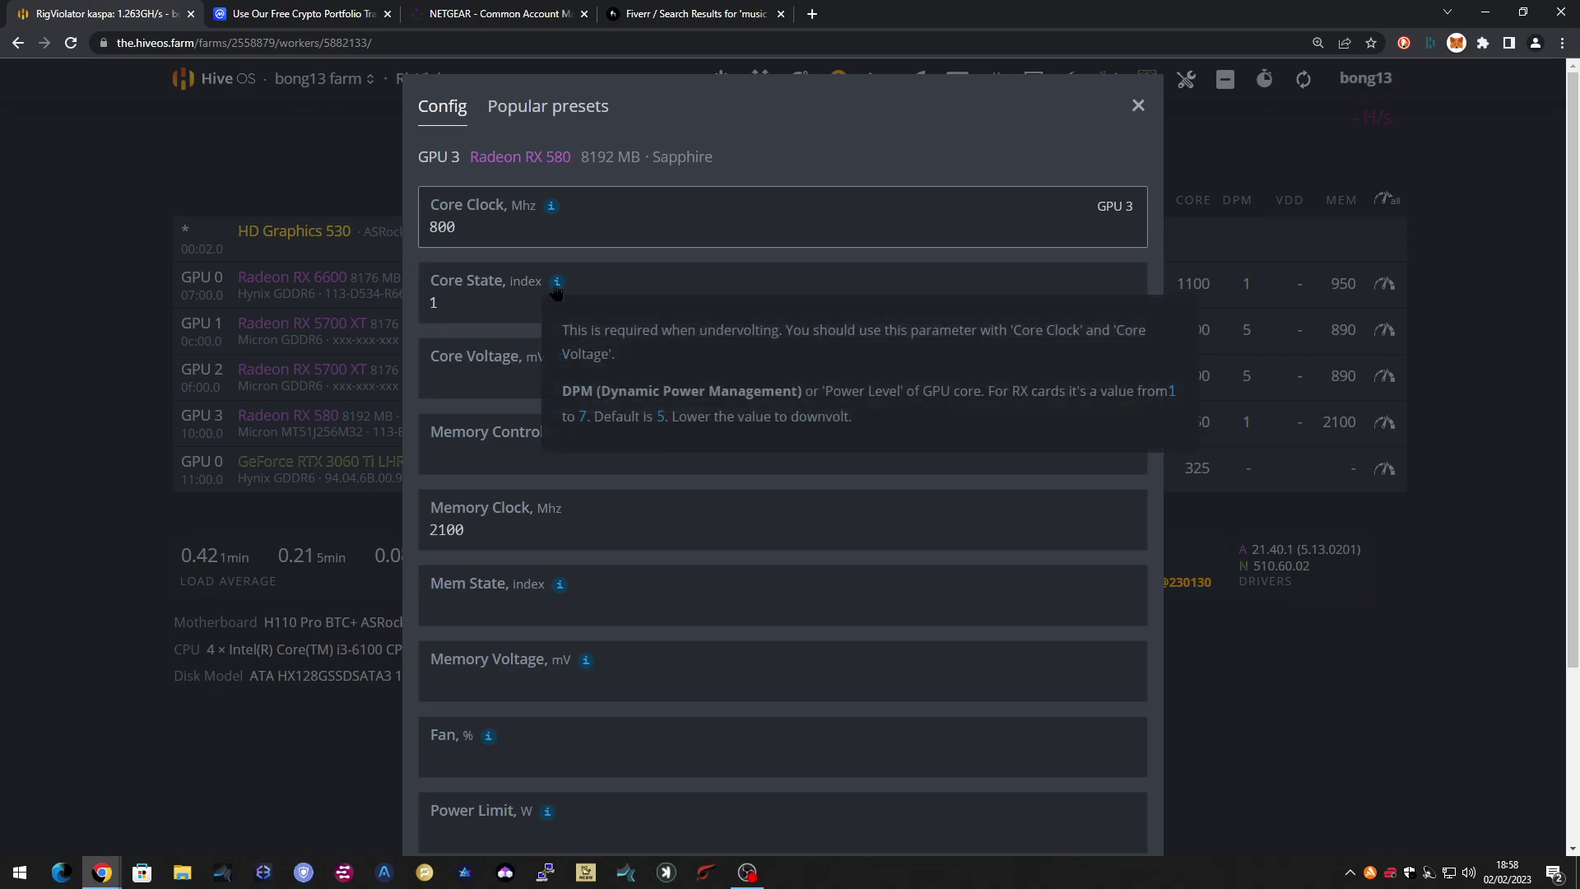
click(470, 377)
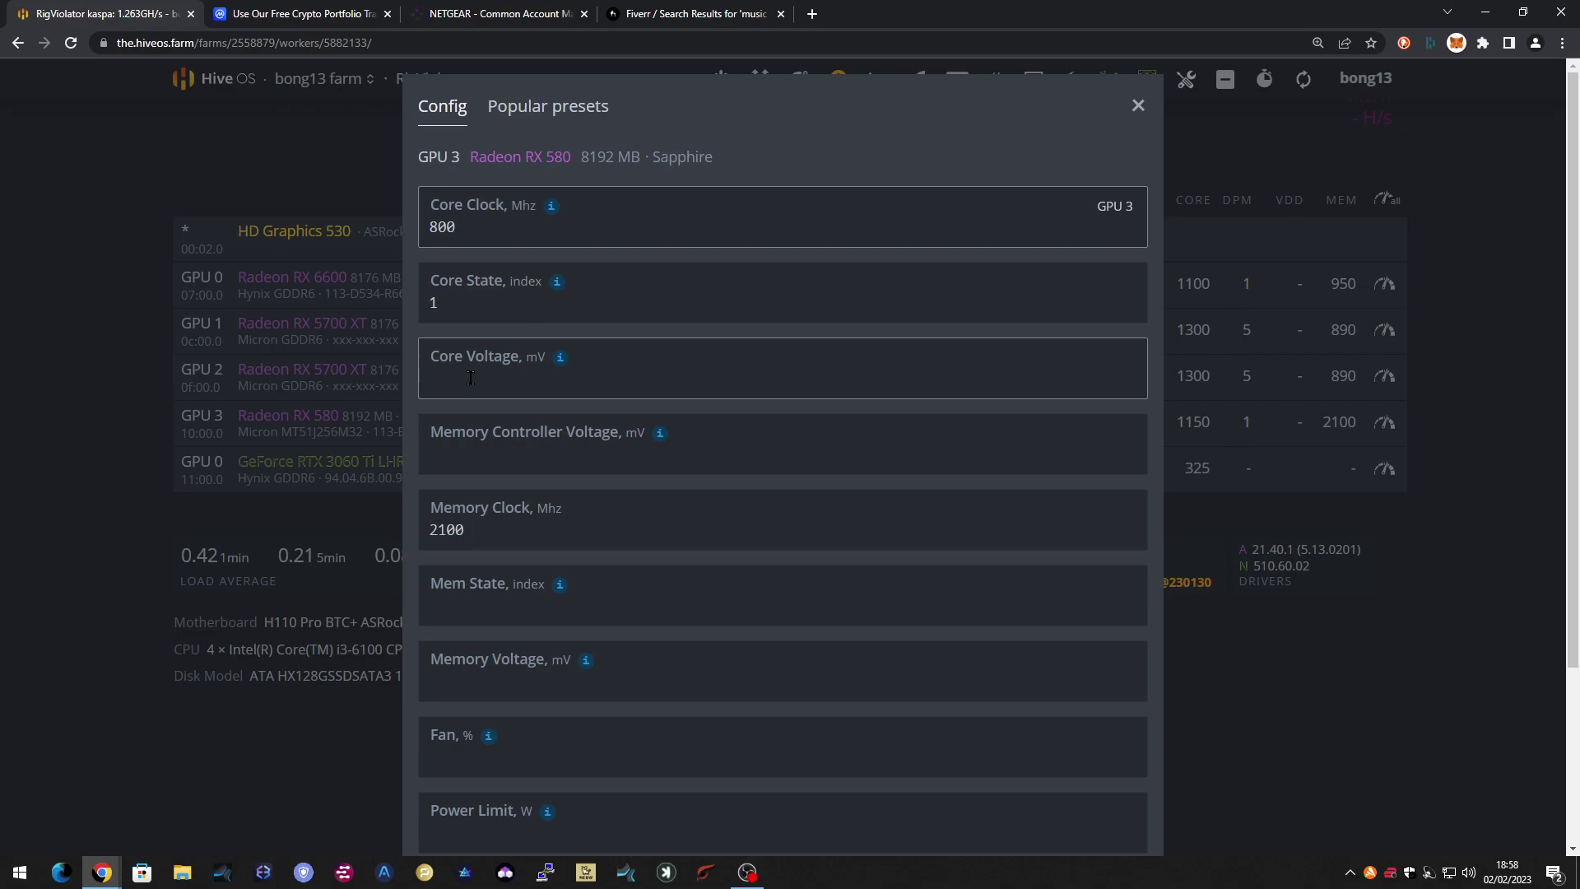
mouse_move(660, 436)
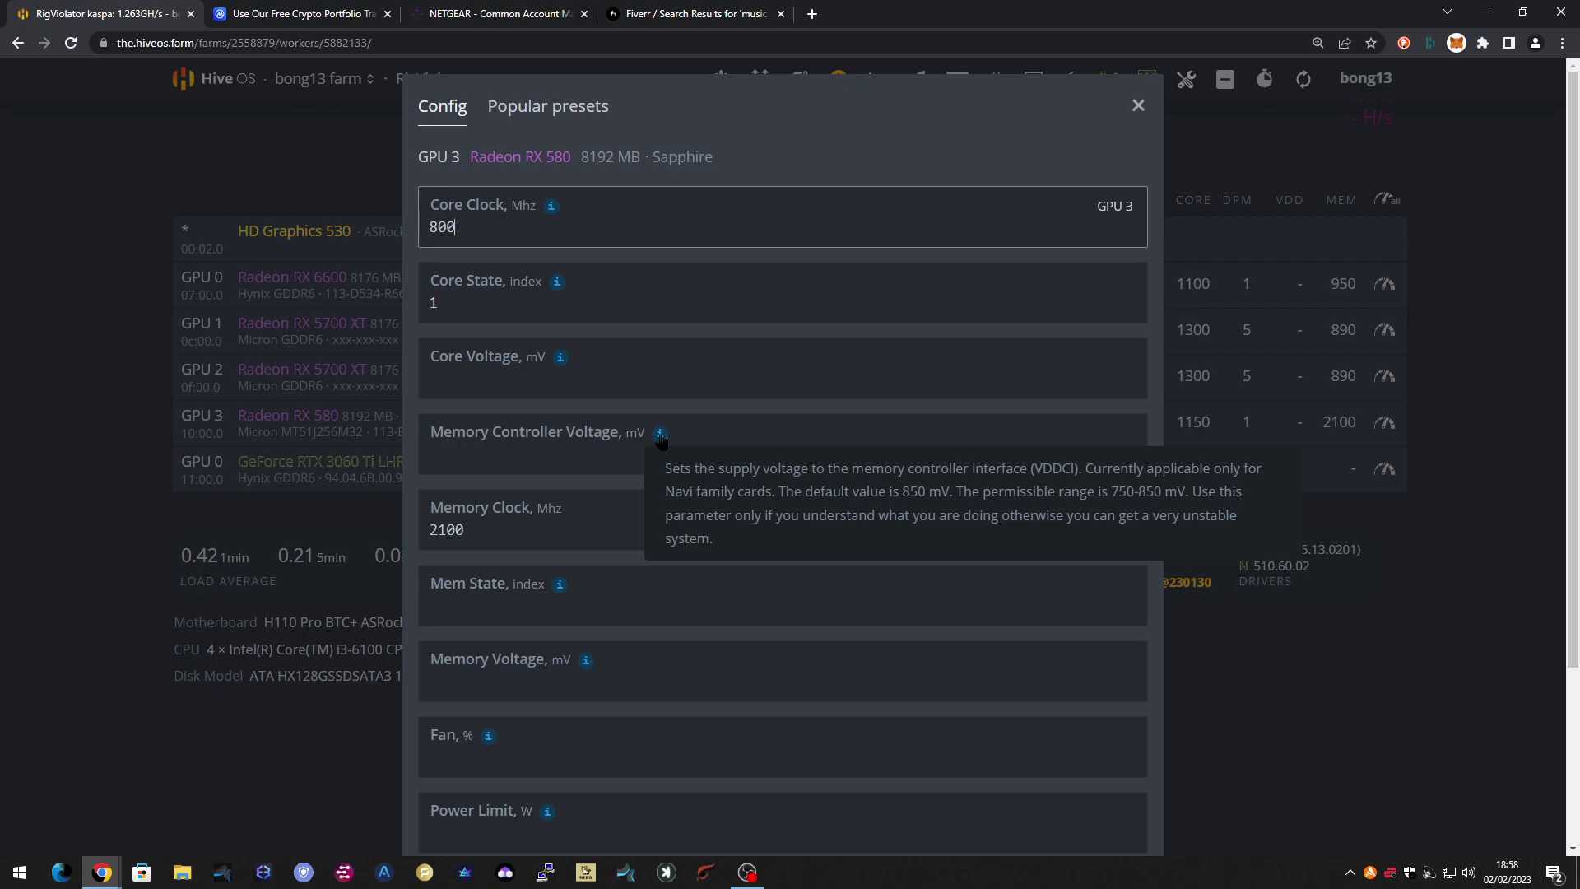
mouse_move(561, 365)
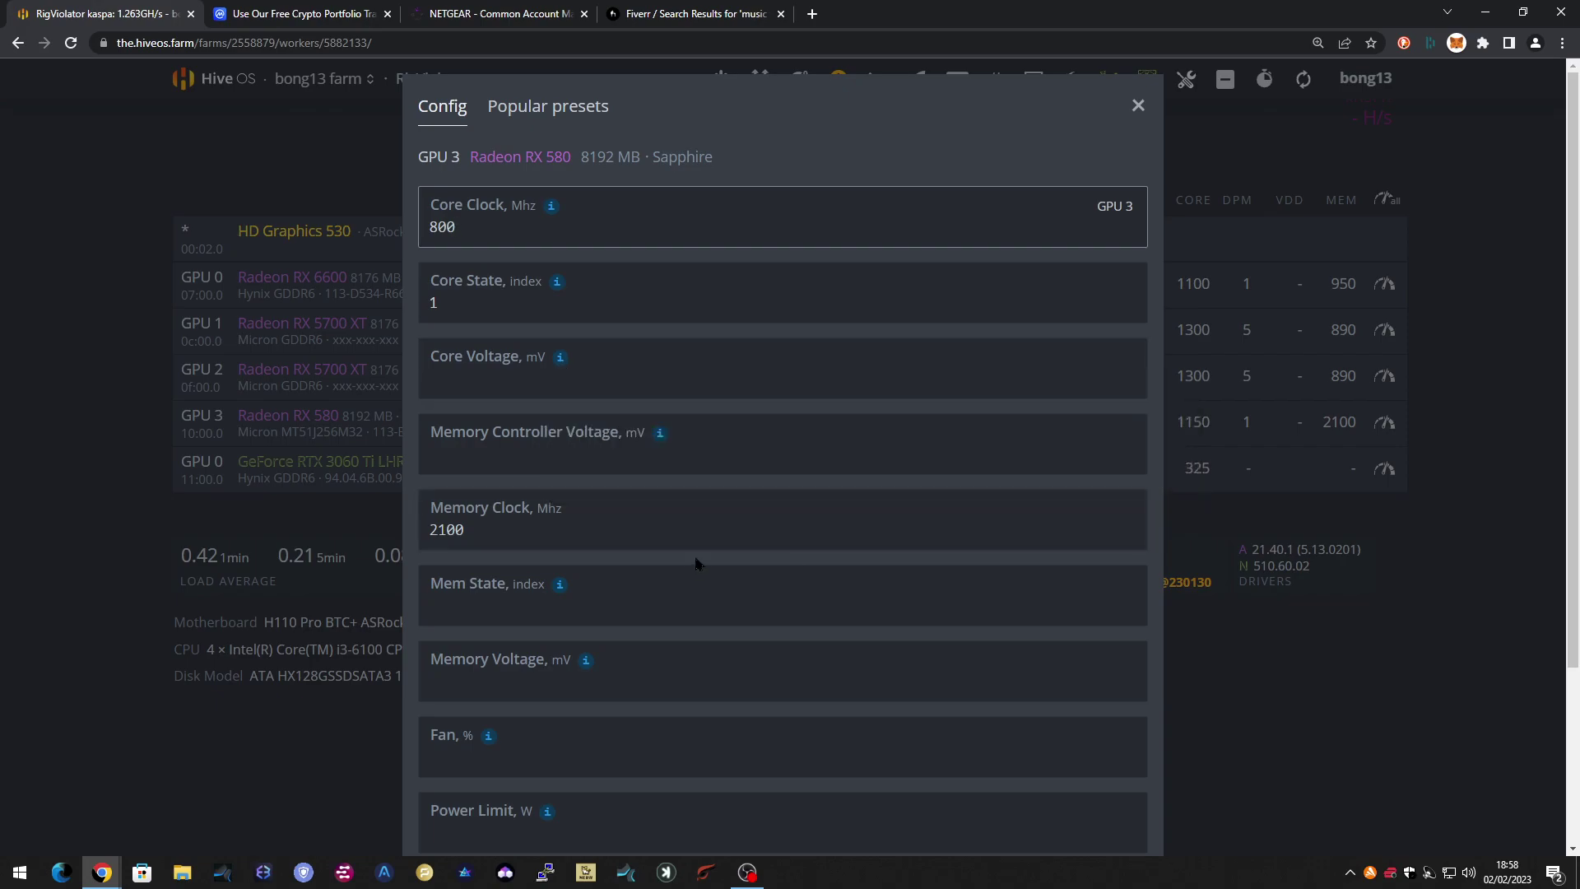
drag(526, 530, 418, 531)
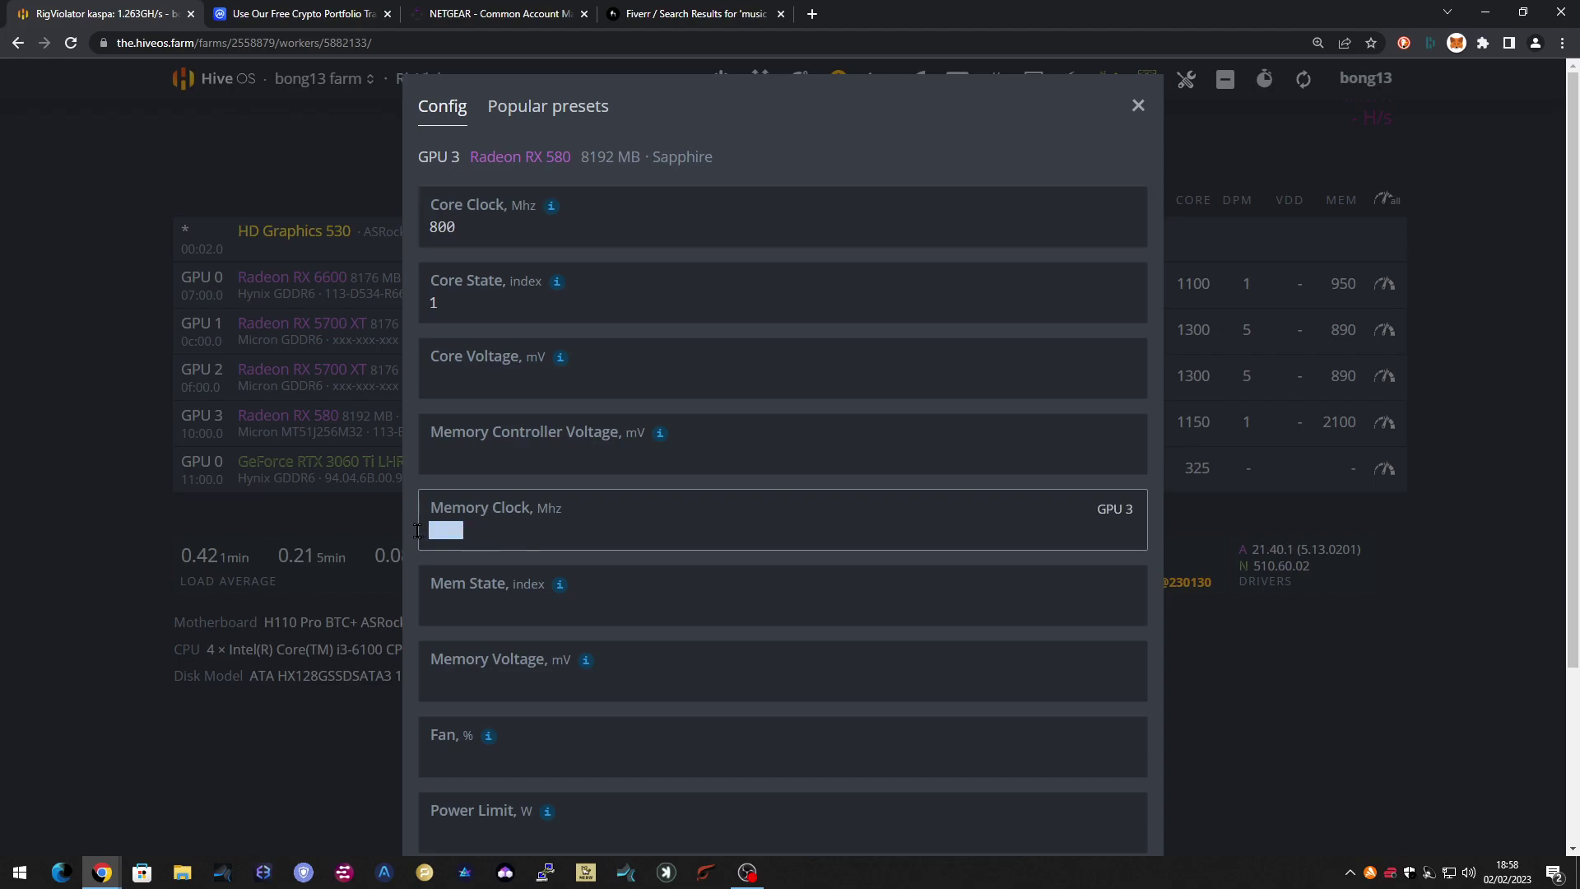
text(1200)
mouse_move(560, 586)
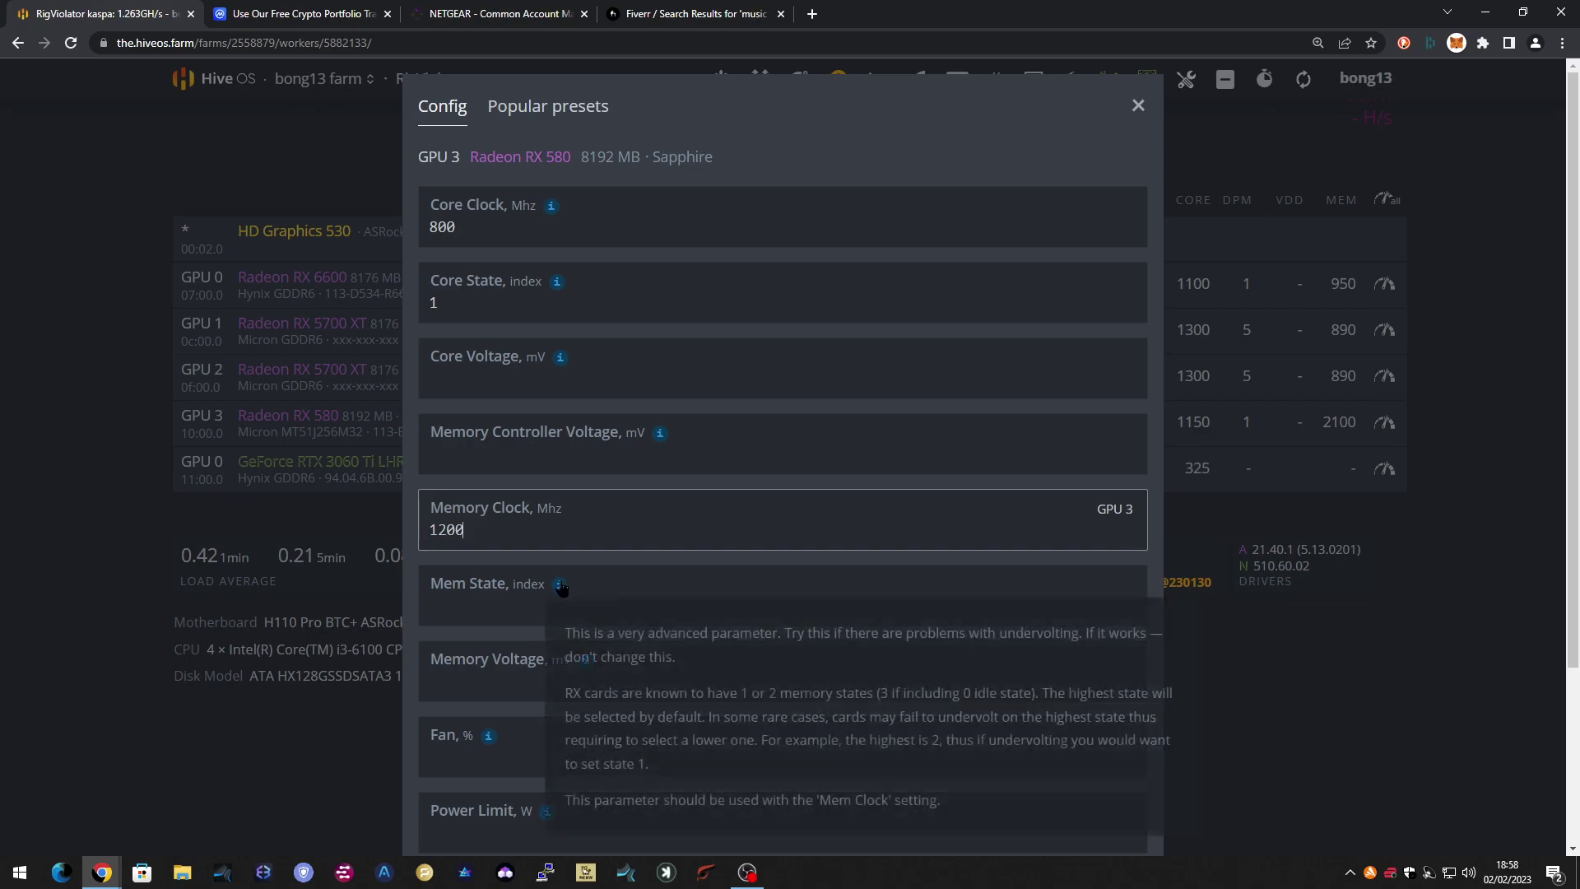
click(499, 602)
text(1)
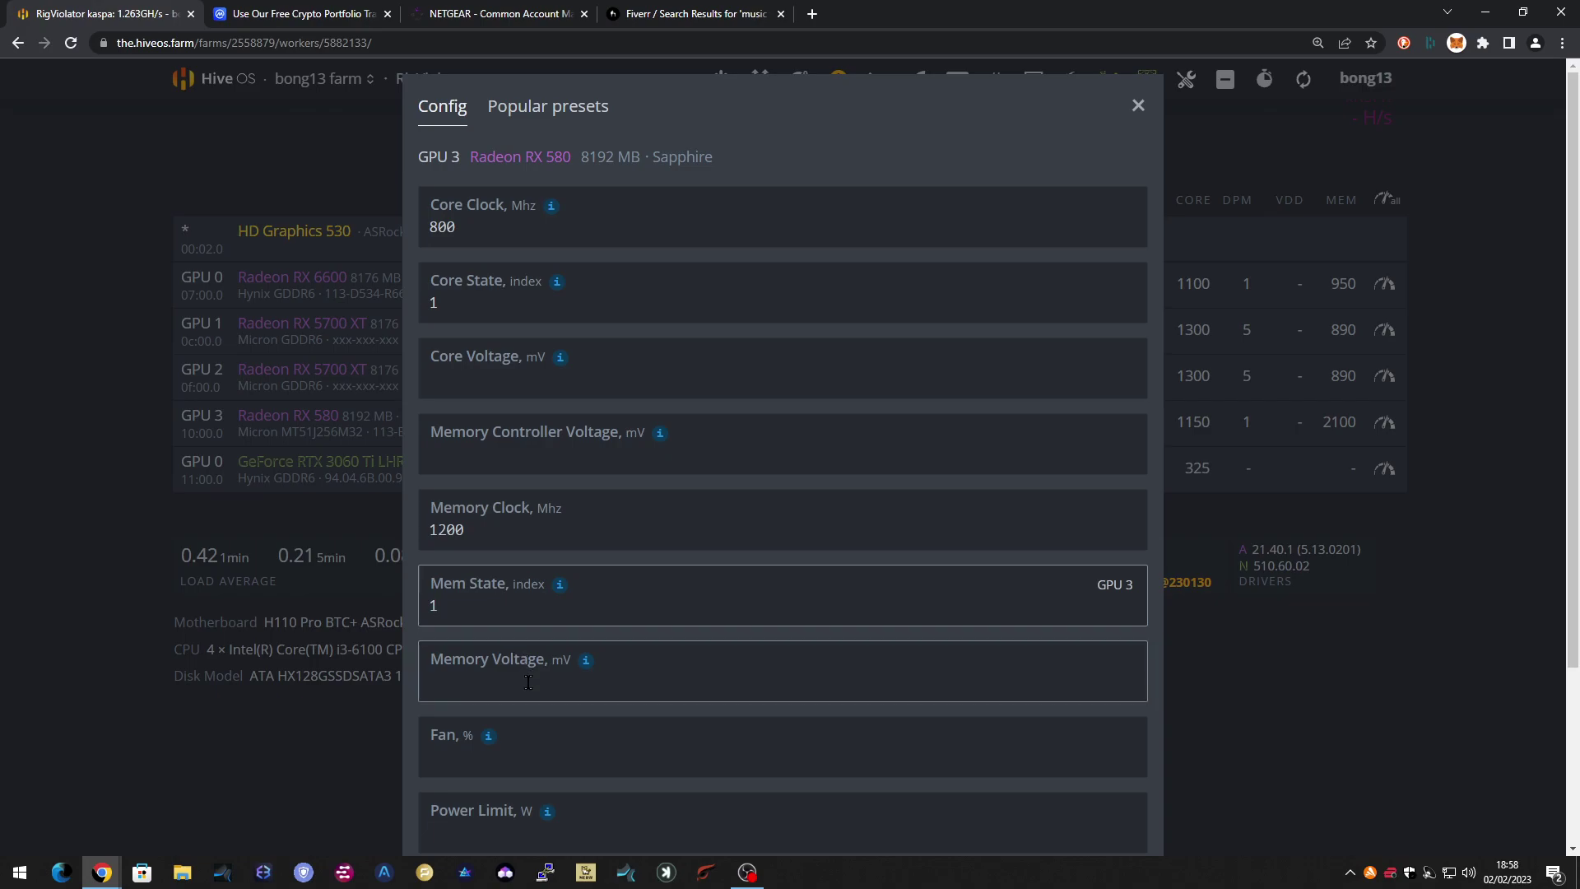
Set the Radeon RX 580's power limit to 60 W and apply the overclocking configuration
scroll(530, 737, down, 2)
click(484, 673)
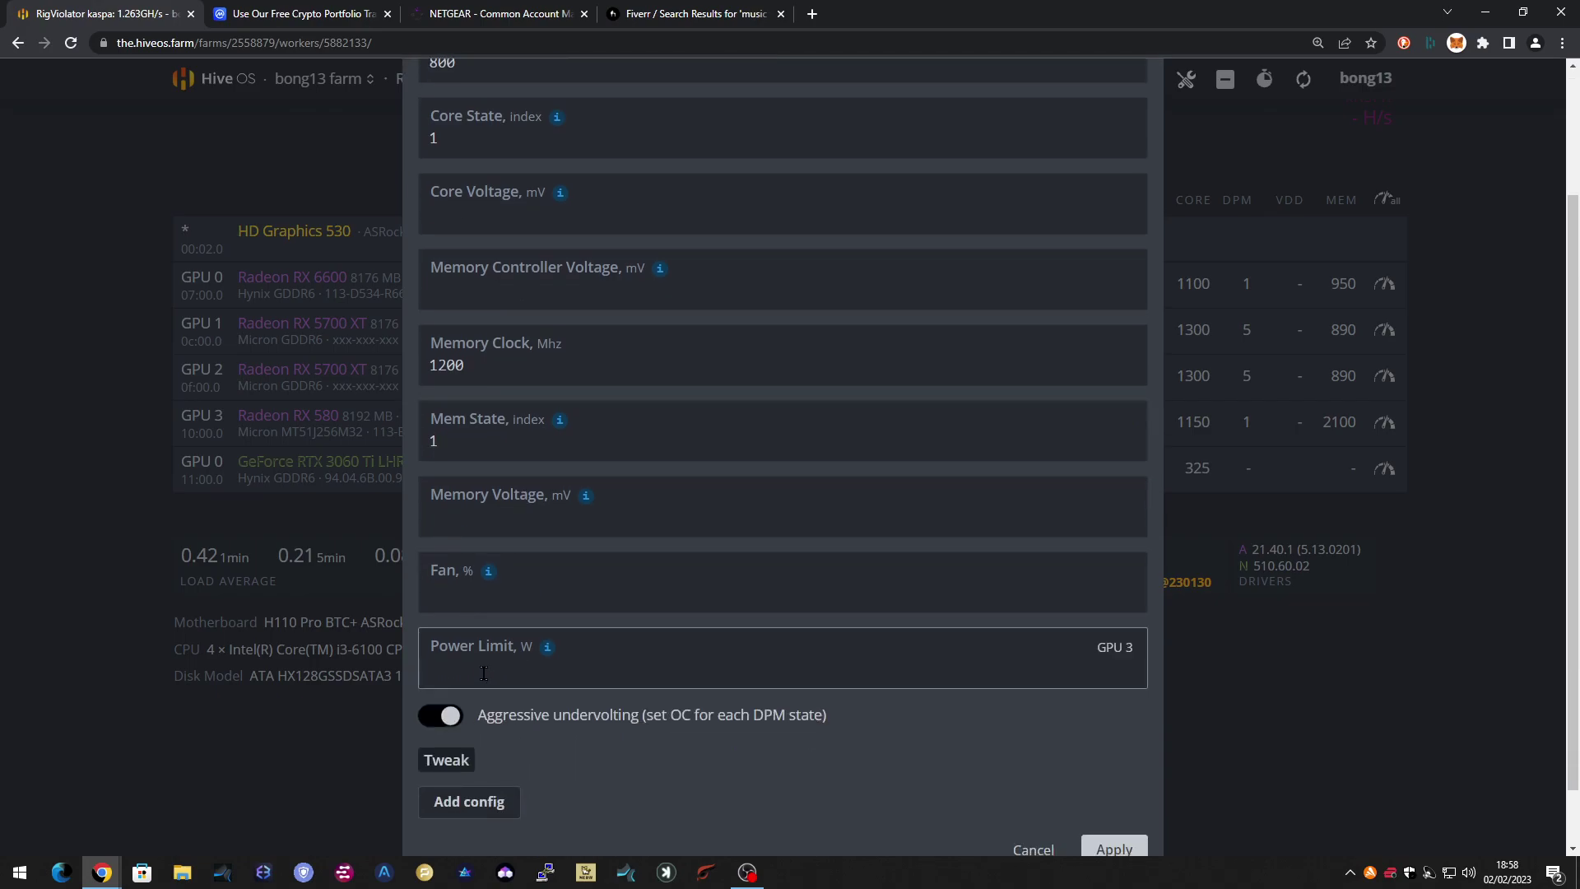
text(60)
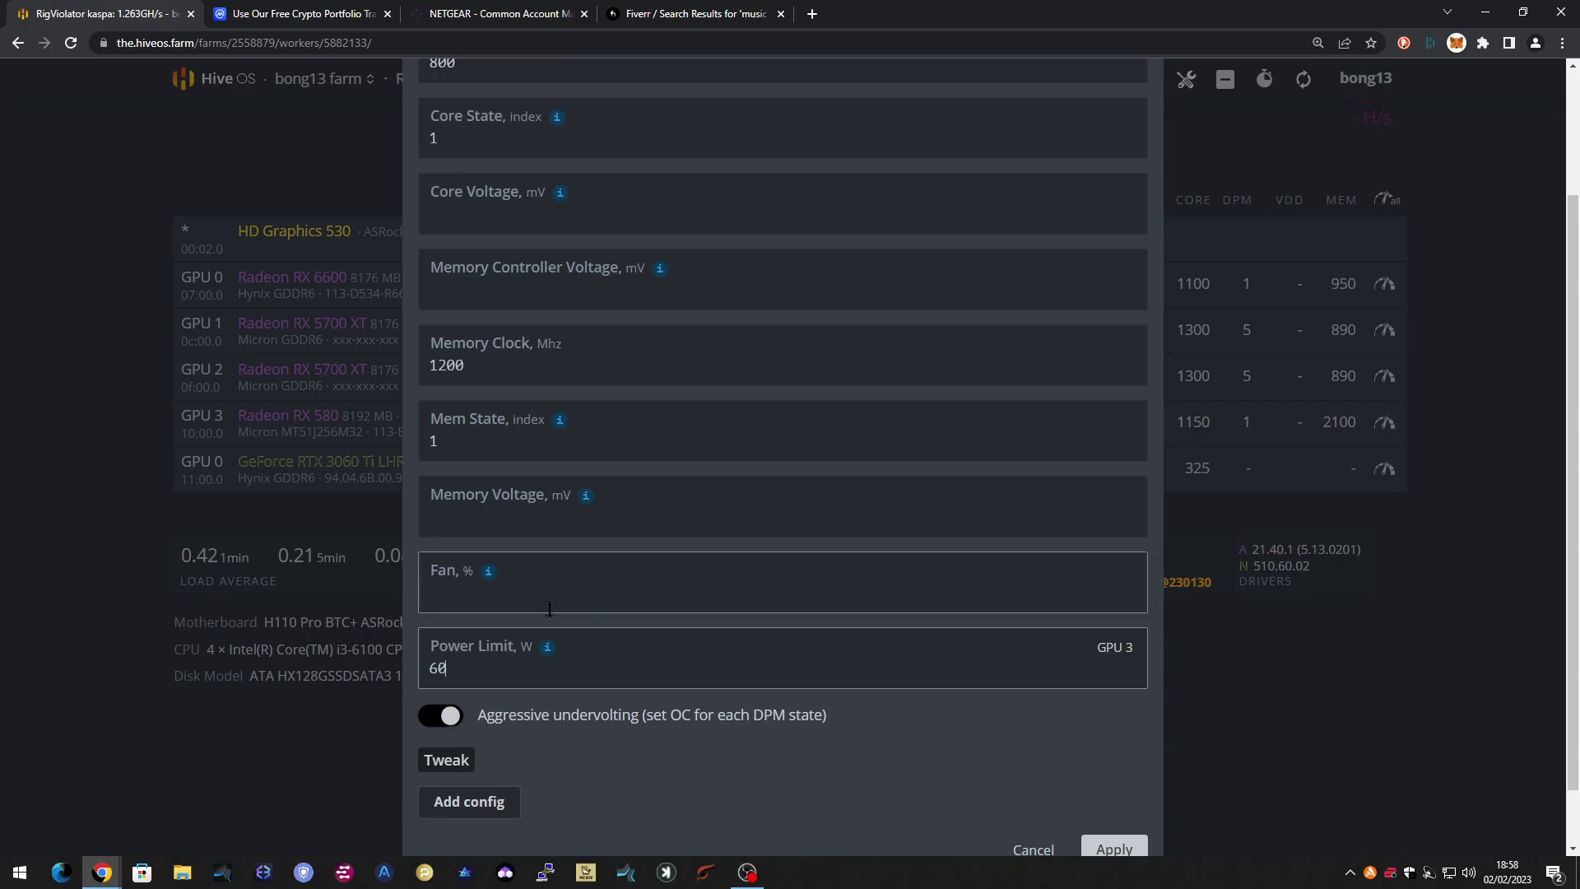
click(1113, 847)
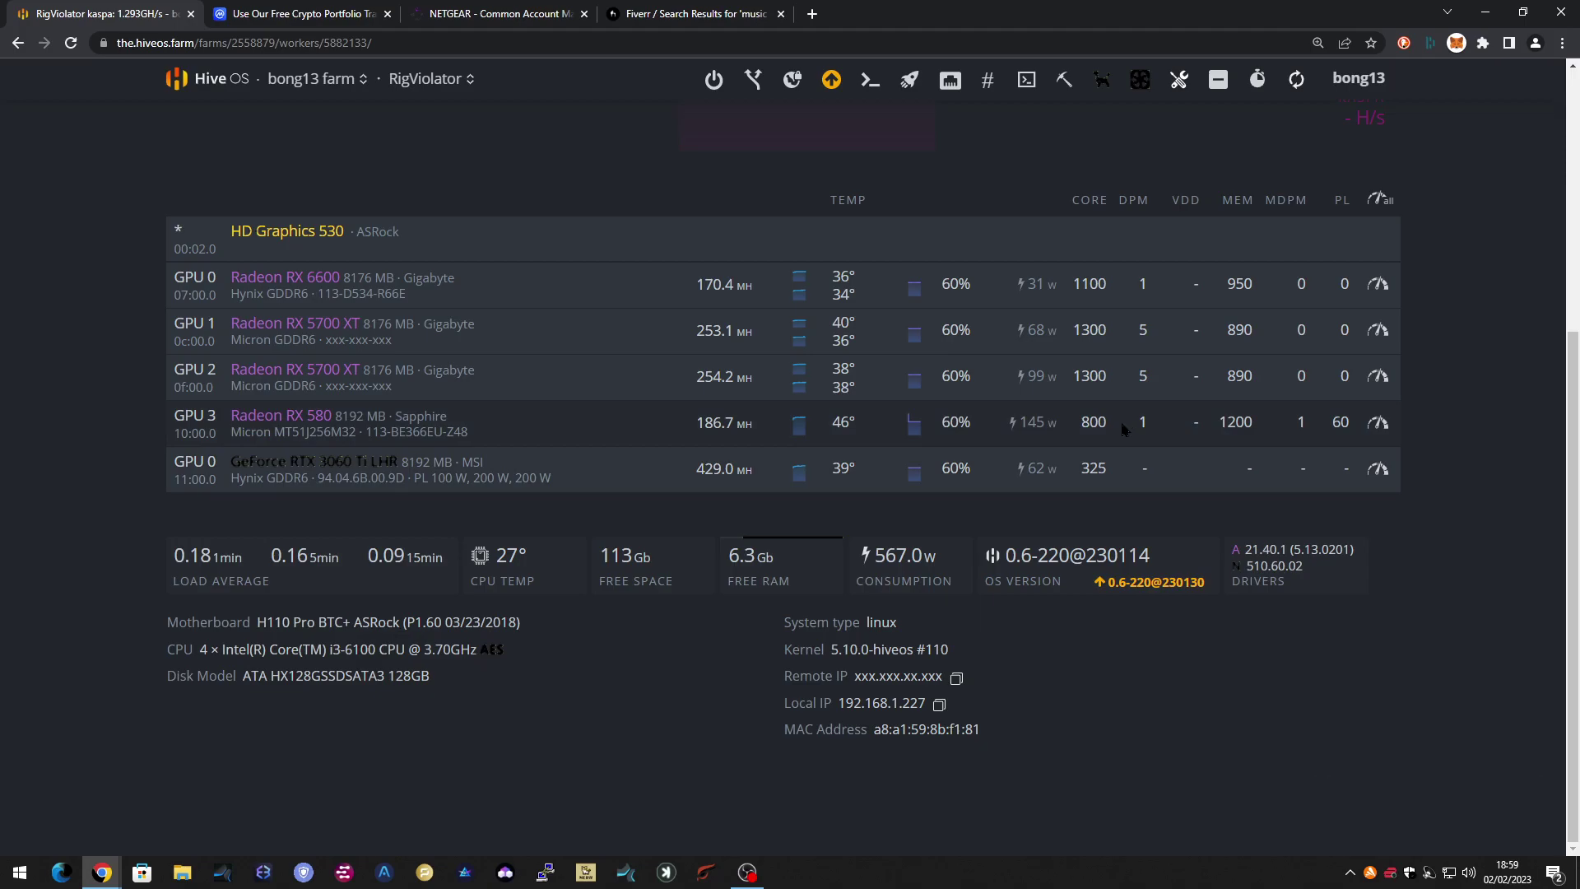
Review the Radeon RX 580's hash rate and power draw in the worker overview after the overclock change
scroll(1124, 428, up, 2)
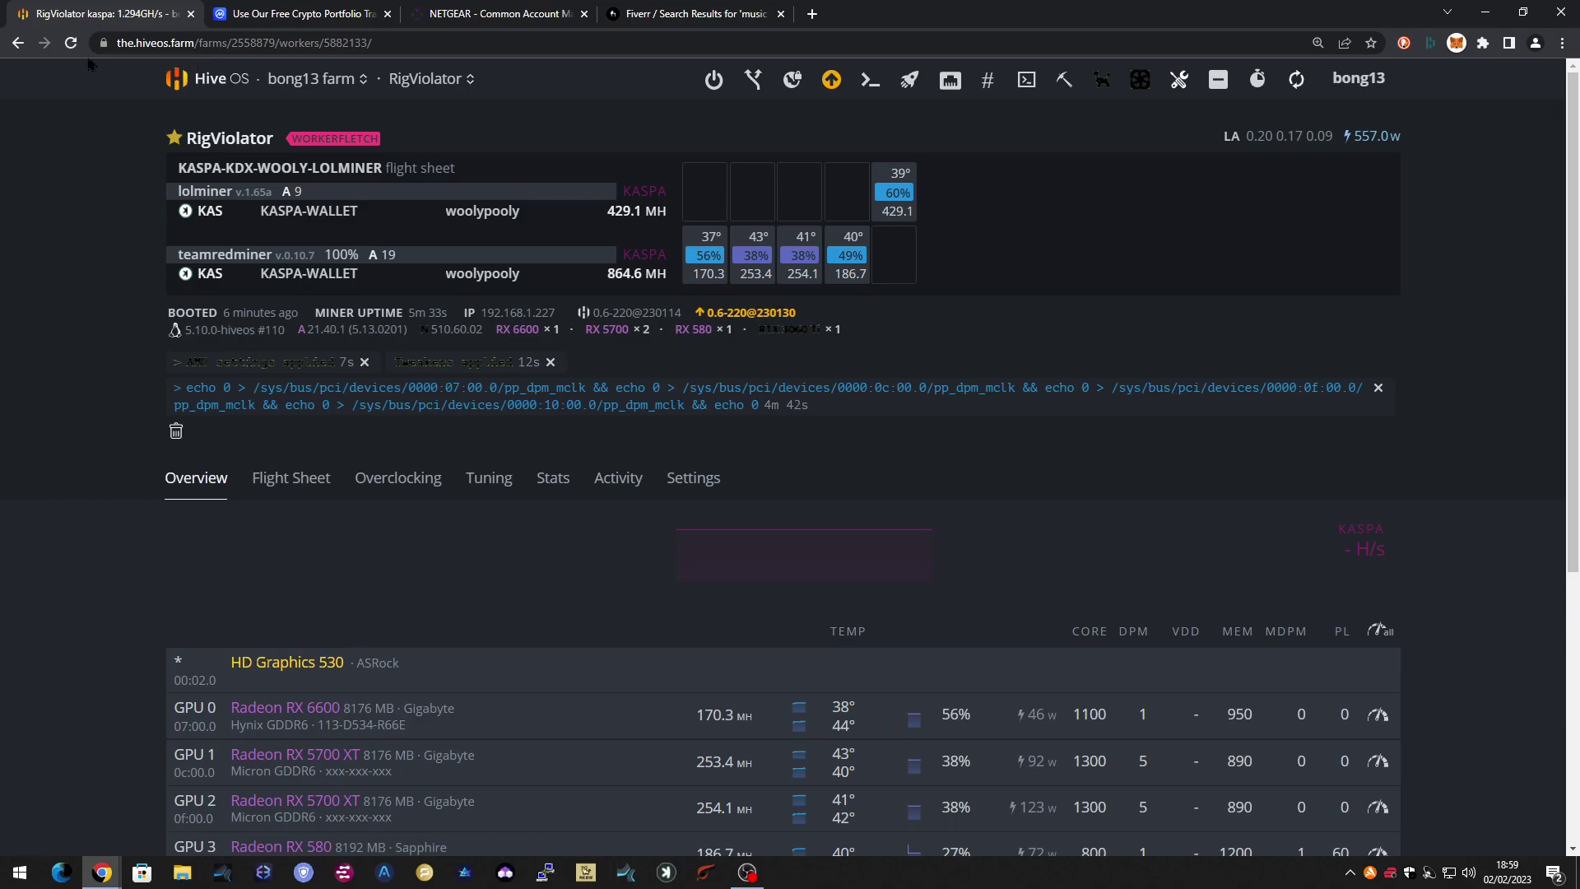
scroll(313, 164, down, 2)
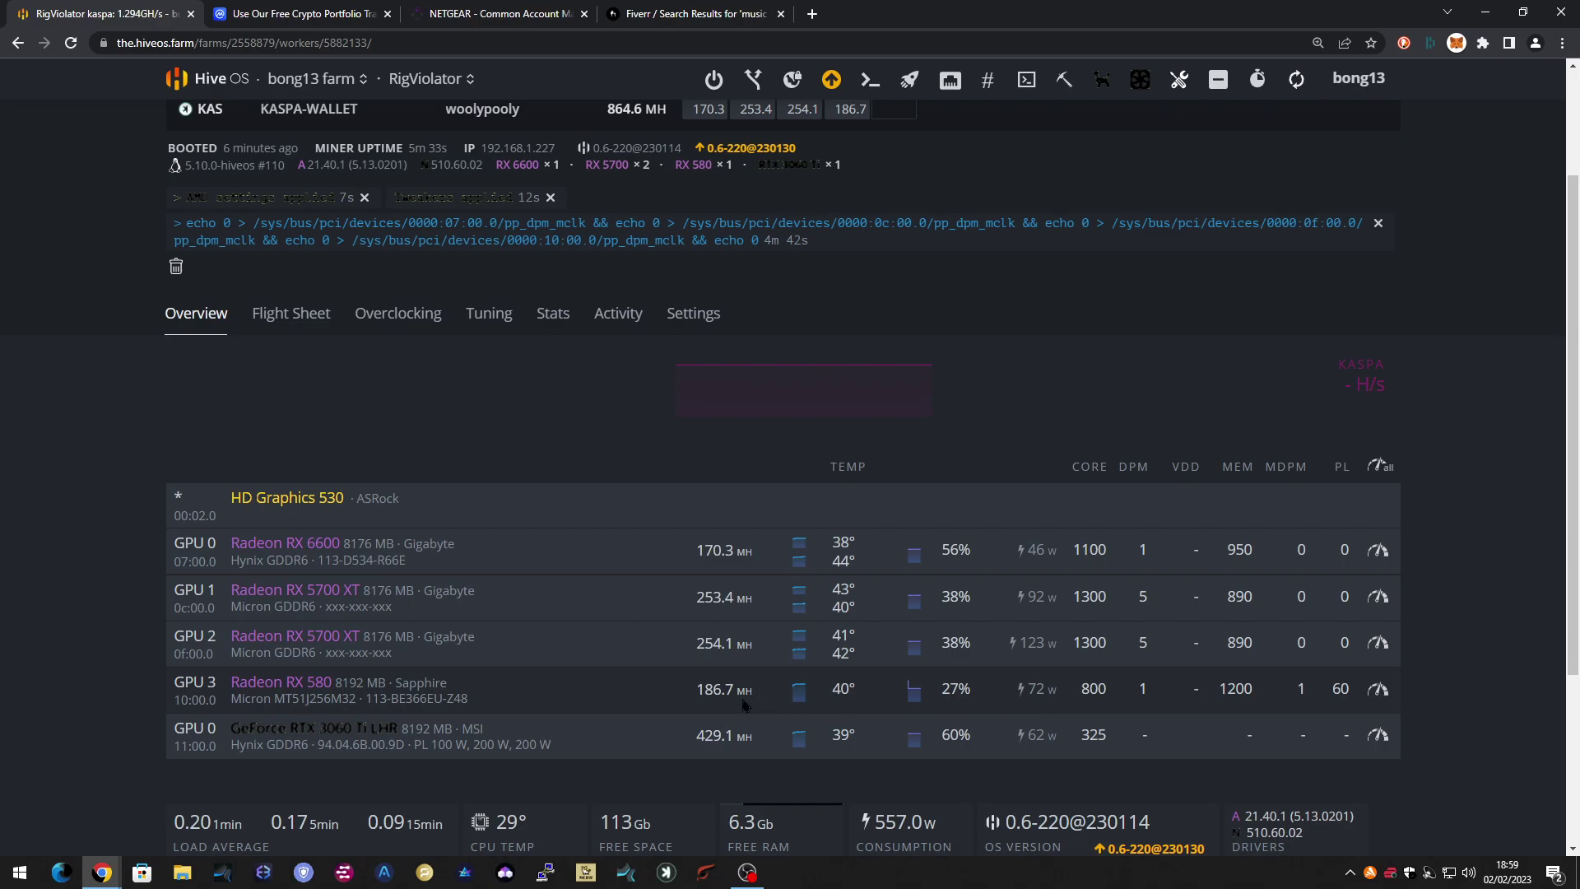
scroll(743, 704, up, 2)
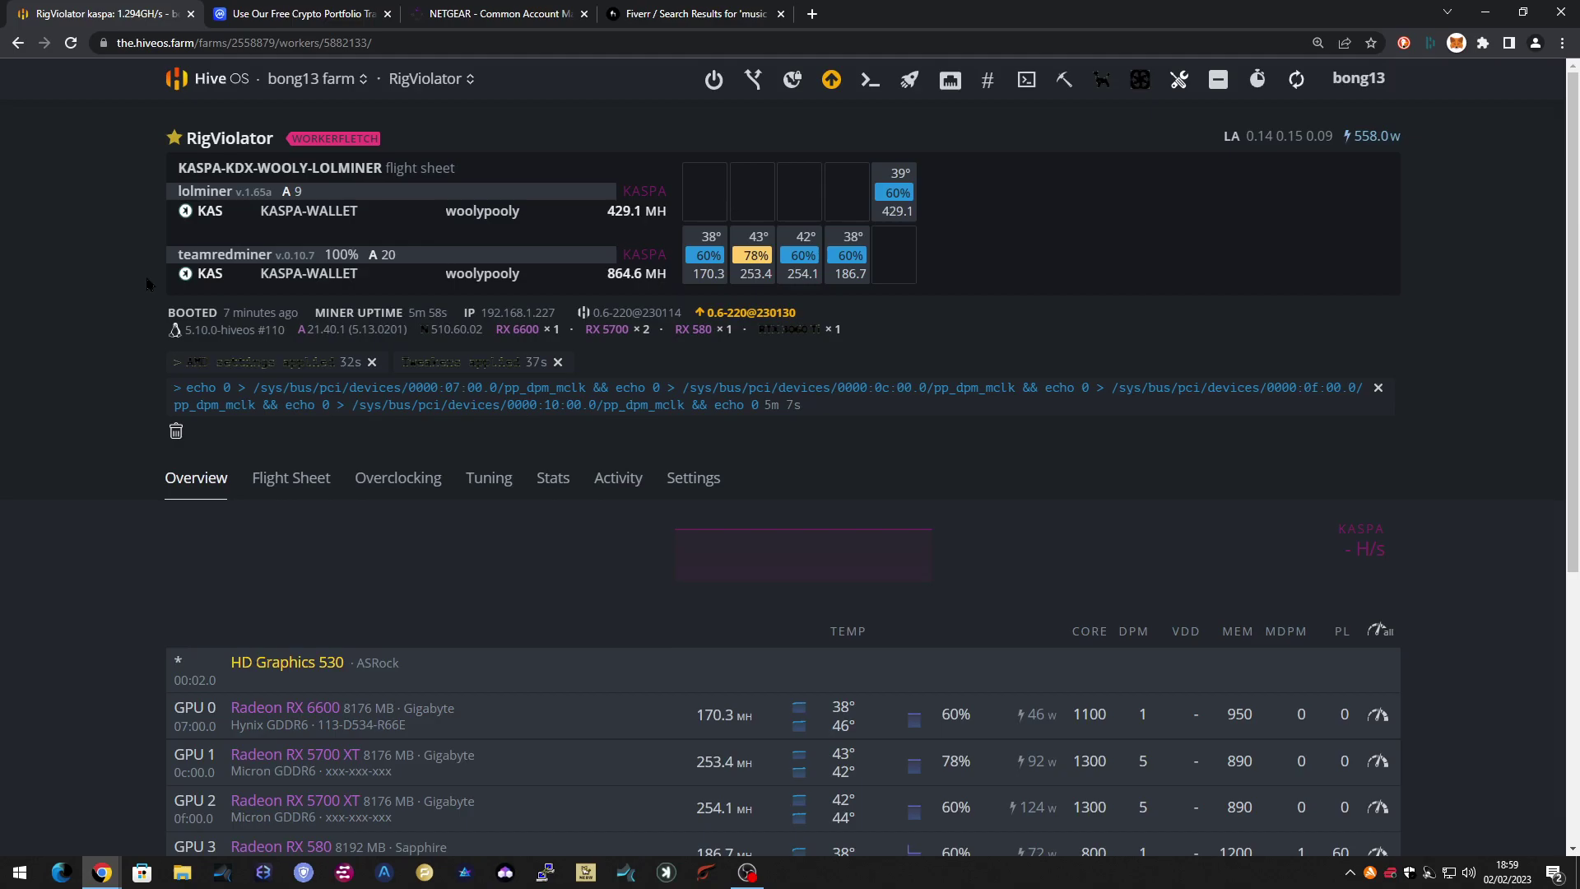
scroll(148, 284, down, 3)
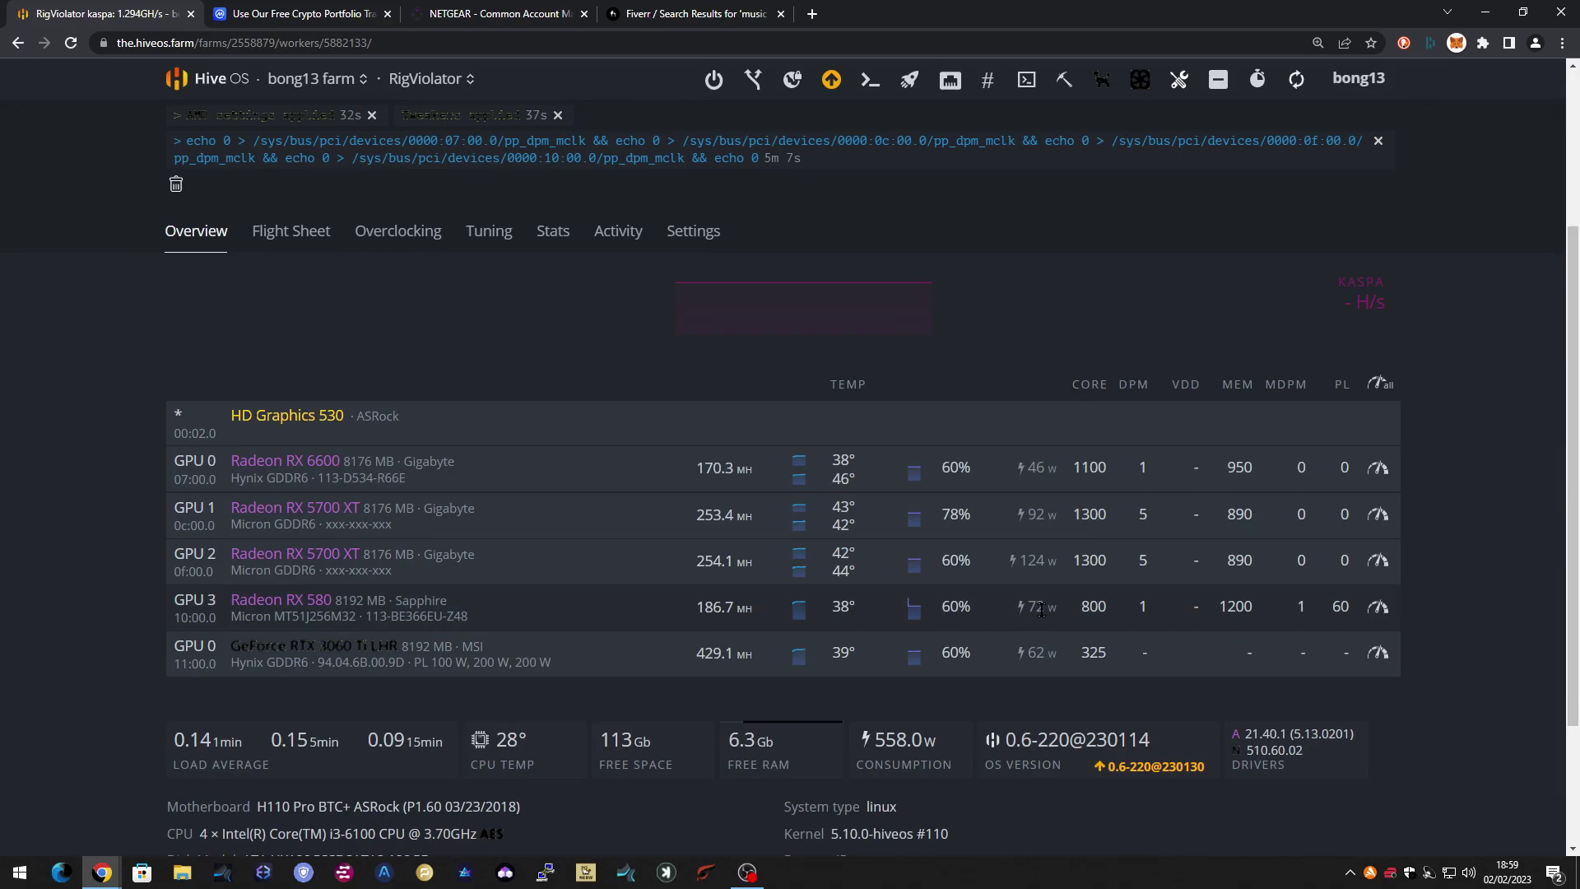
scroll(1039, 607, up, 3)
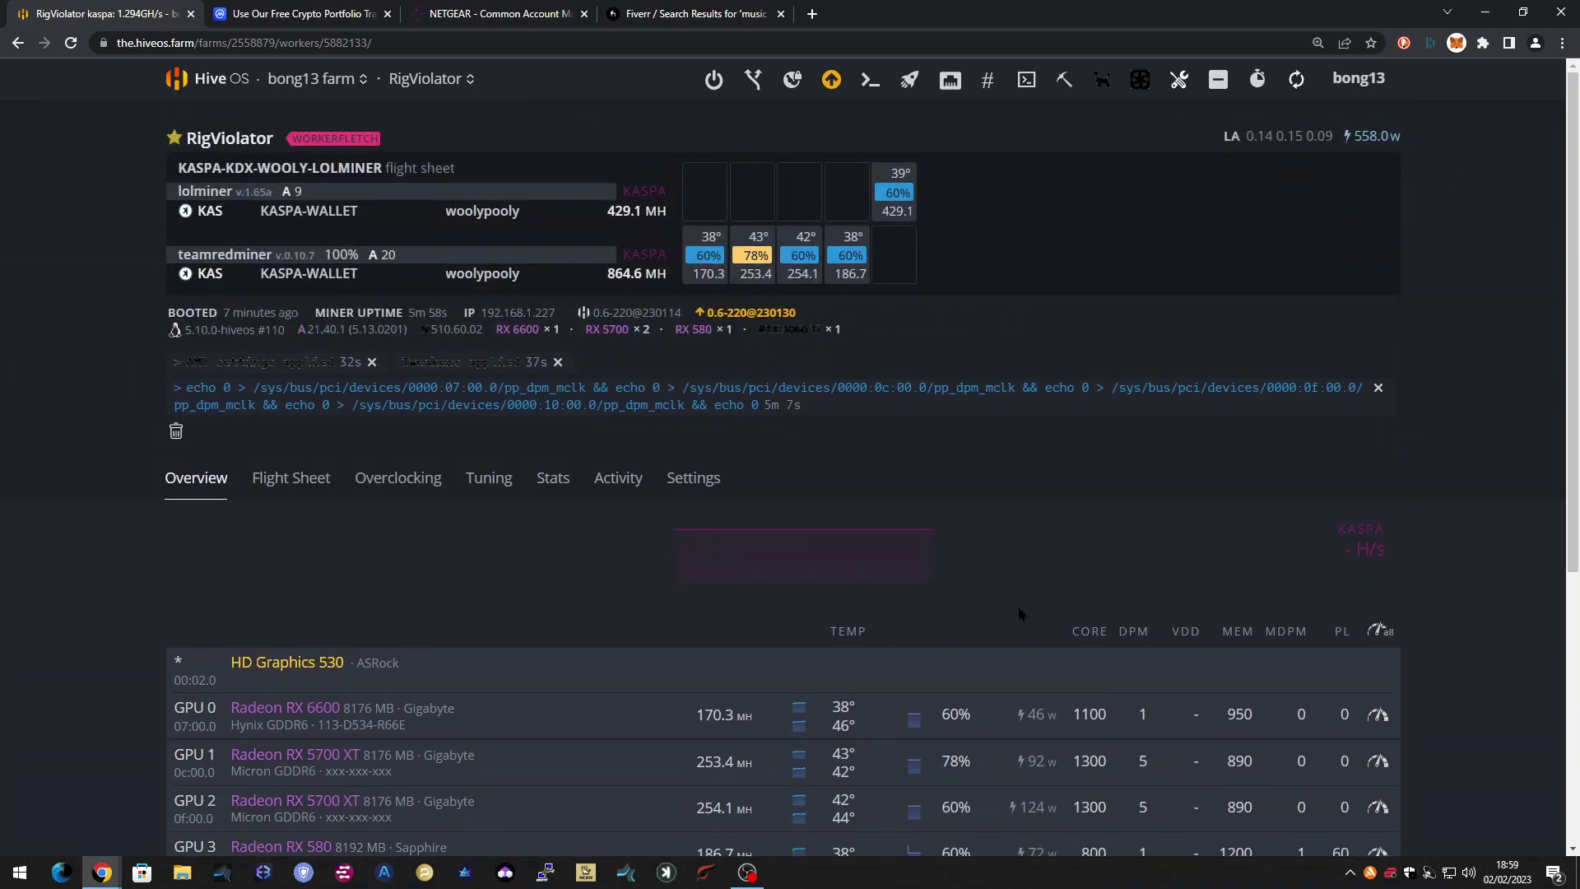
Rerun the recent worker command echoing 0 to pp_dpm_mclk for devices 0000:07:00.0, 0000:0c:00.0, 0000:0f:00.0 and 0000:10:00.0
click(870, 79)
click(822, 428)
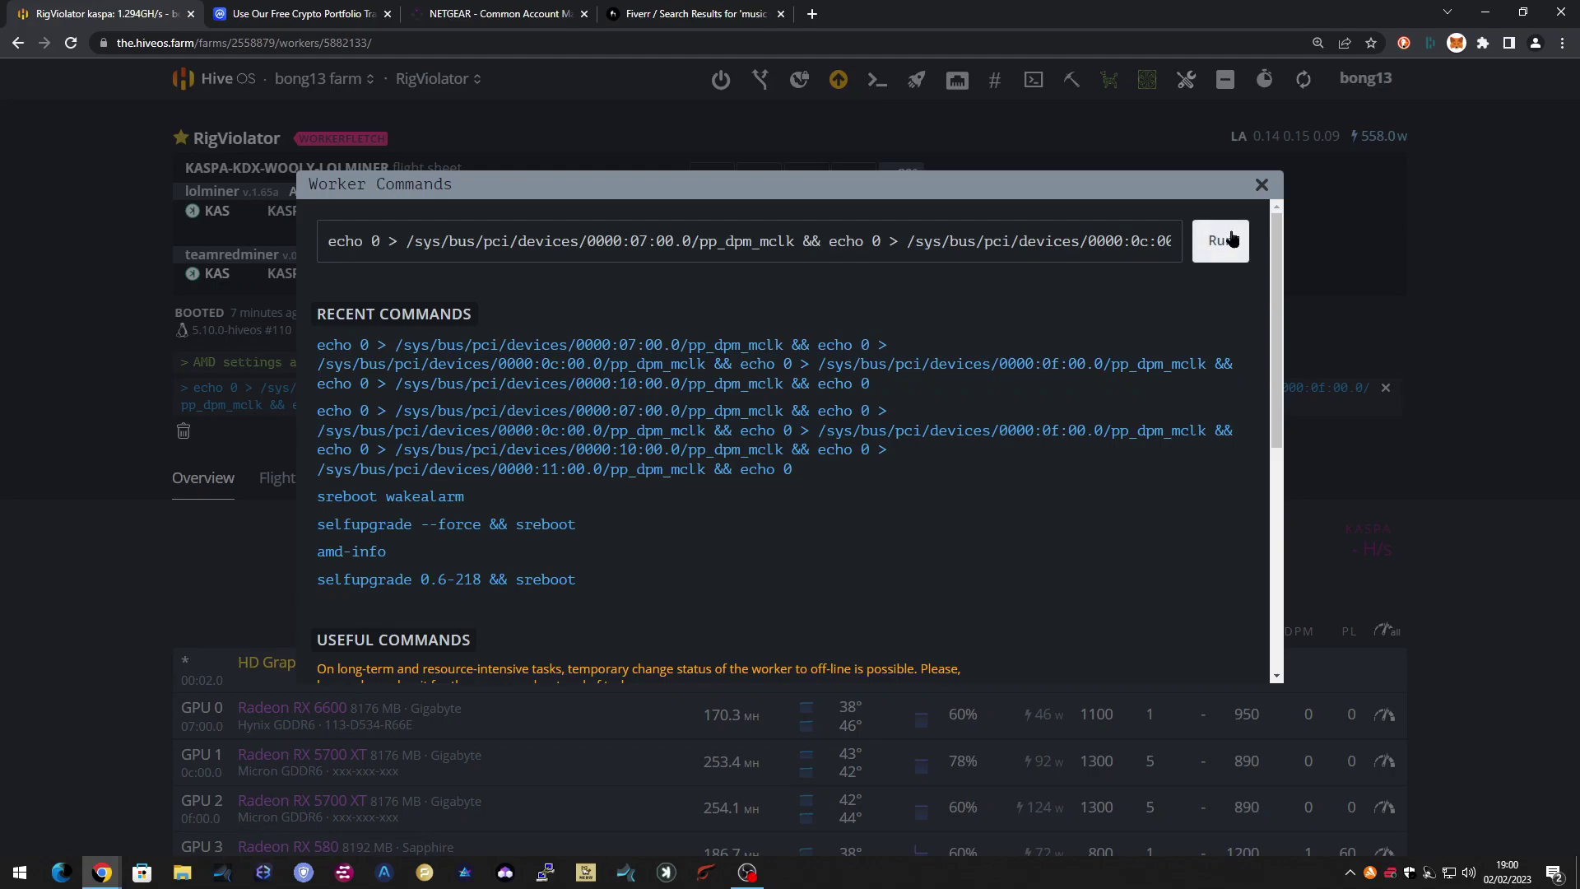
click(1232, 238)
click(1224, 249)
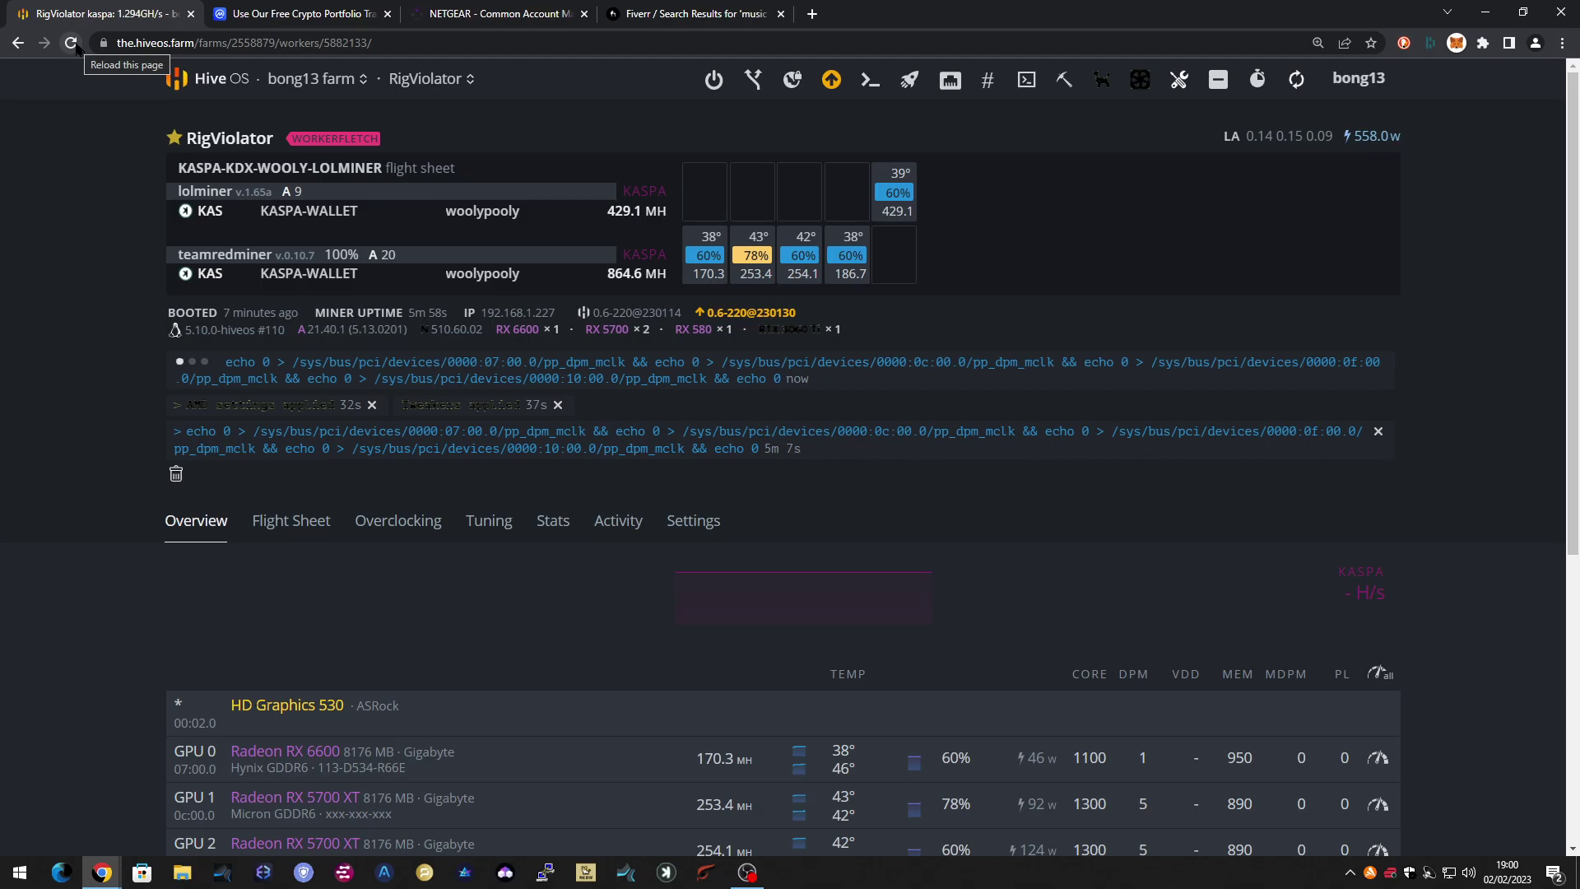
Reload the worker page and examine the hash rates and power consumption of each GPU
click(74, 44)
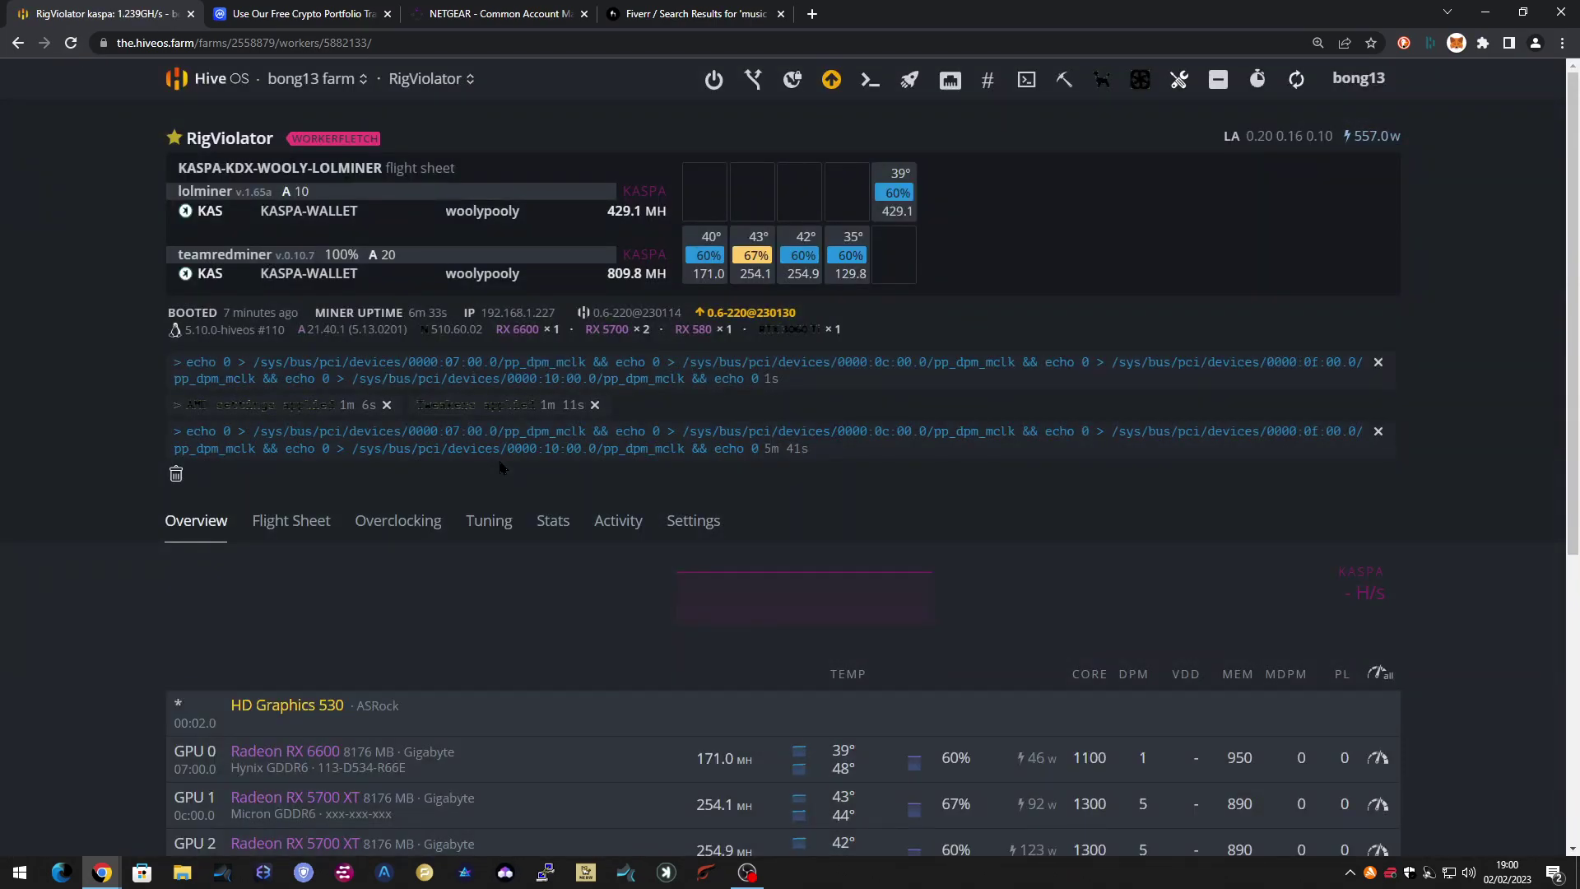
scroll(500, 467, down, 3)
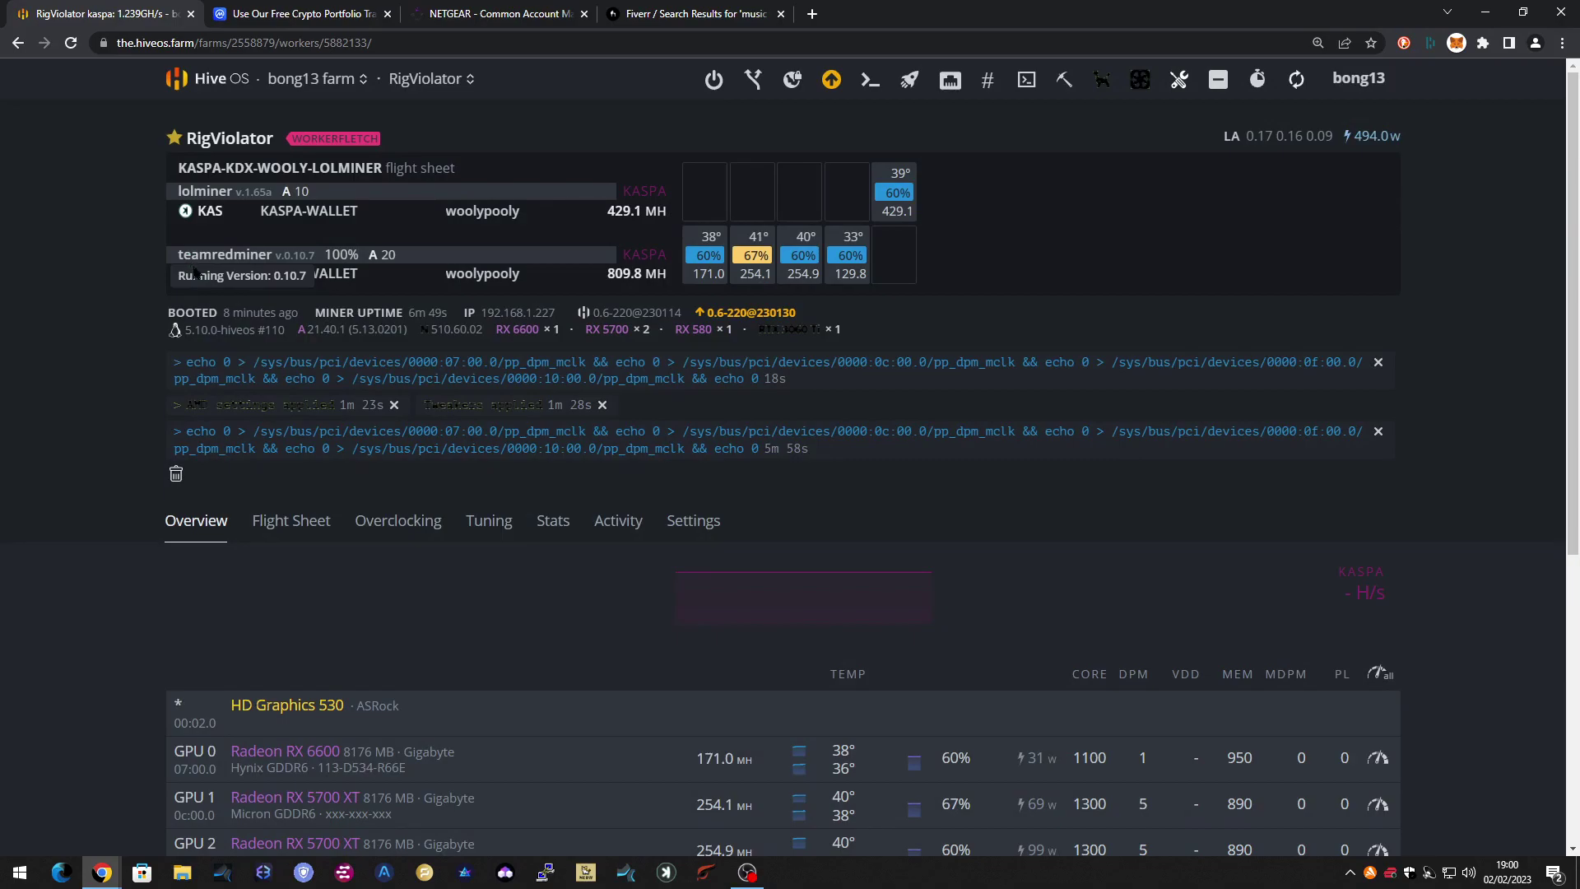
scroll(195, 272, down, 3)
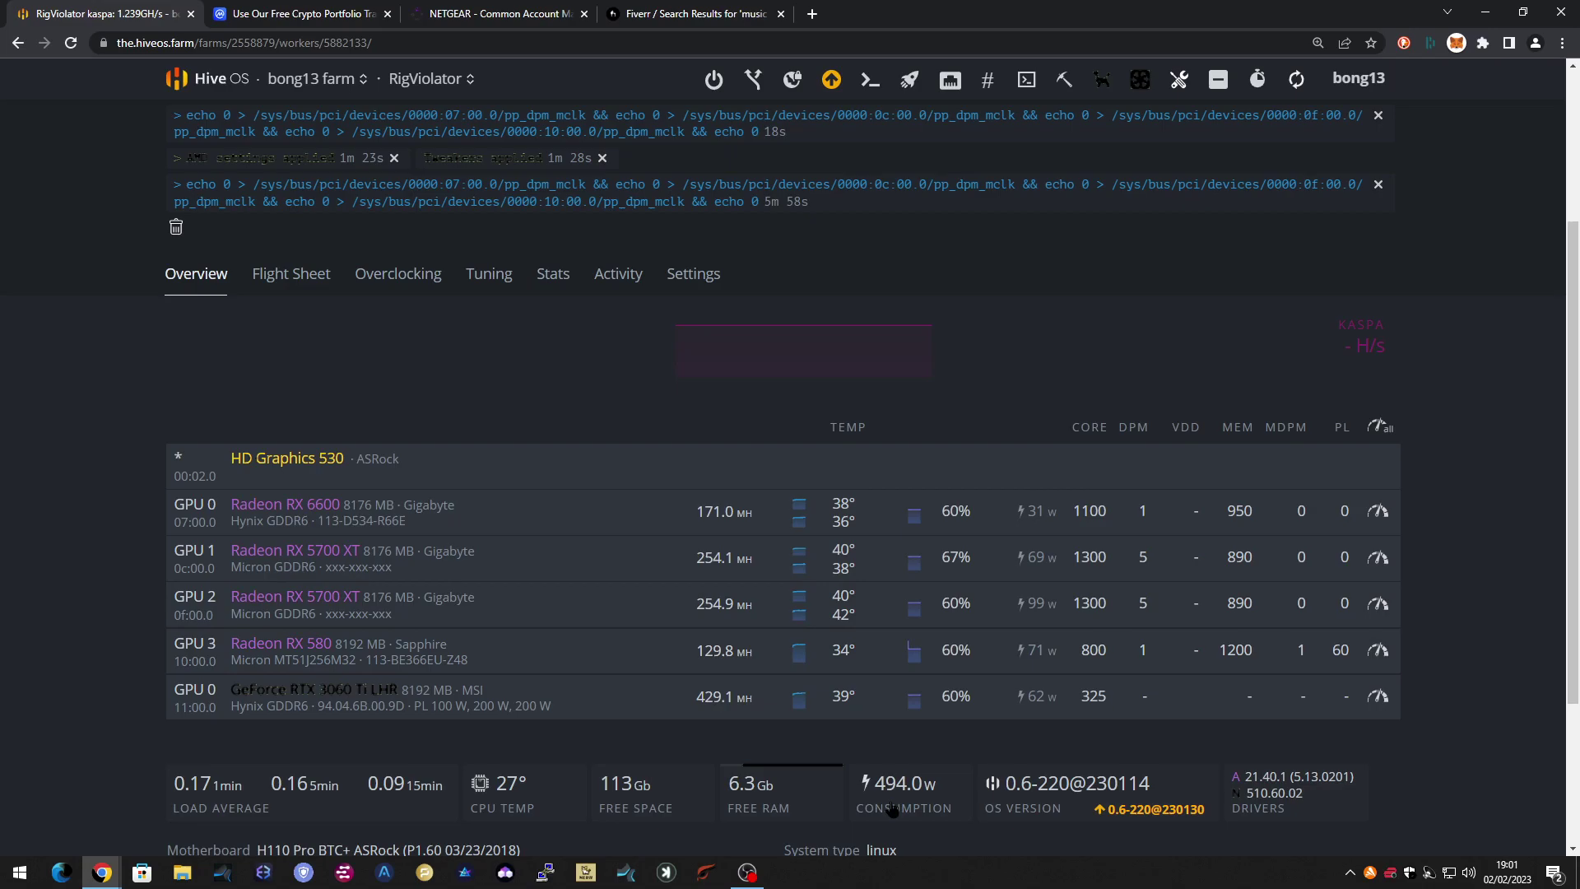
click(71, 42)
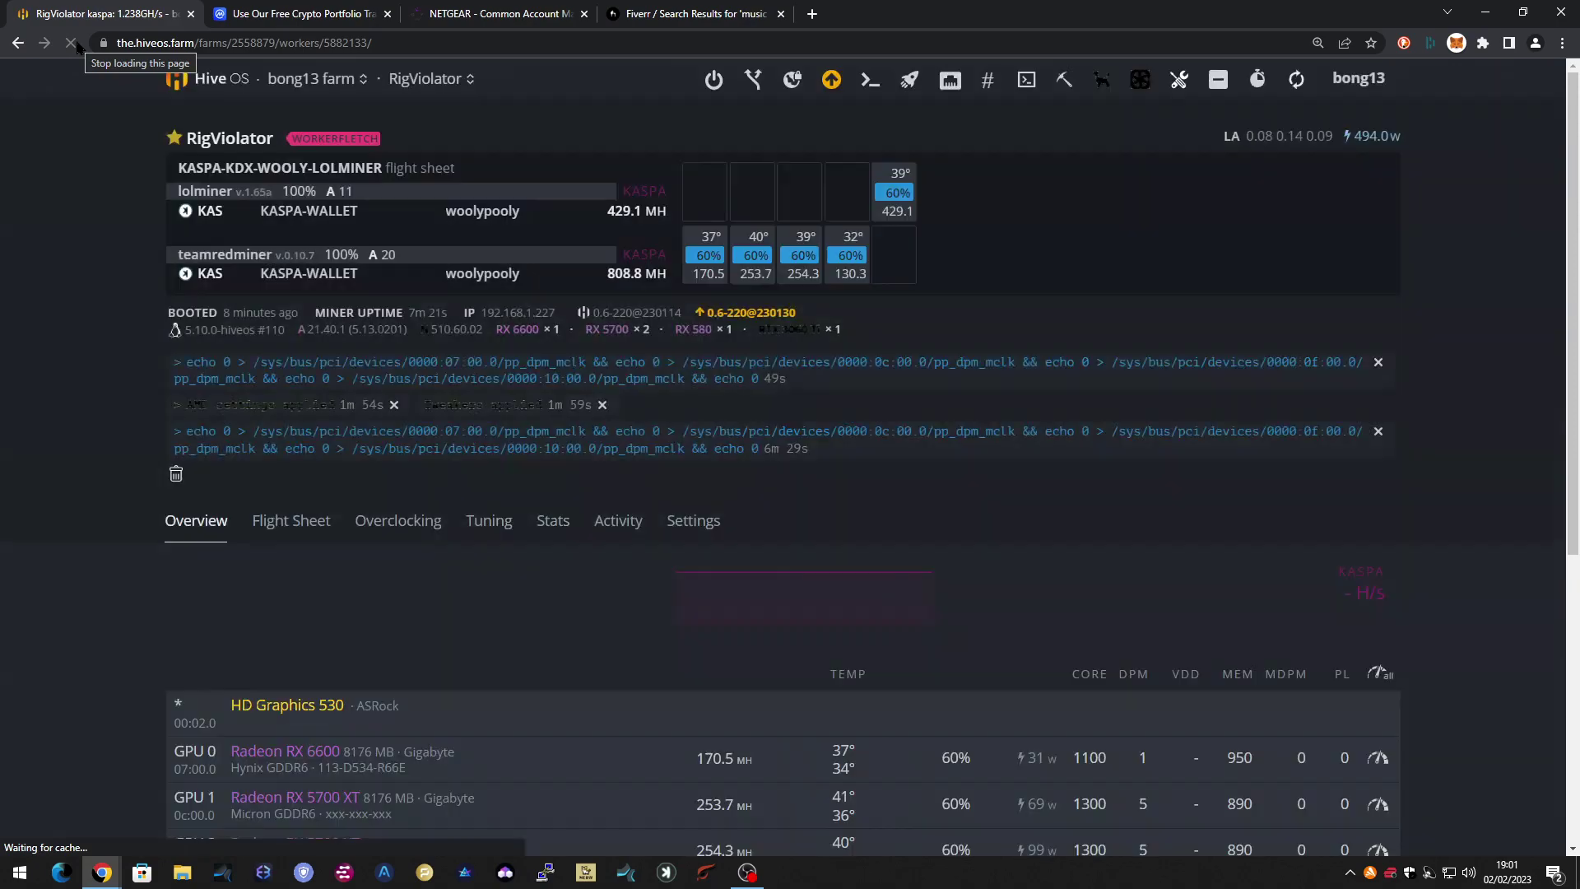
scroll(294, 349, down, 4)
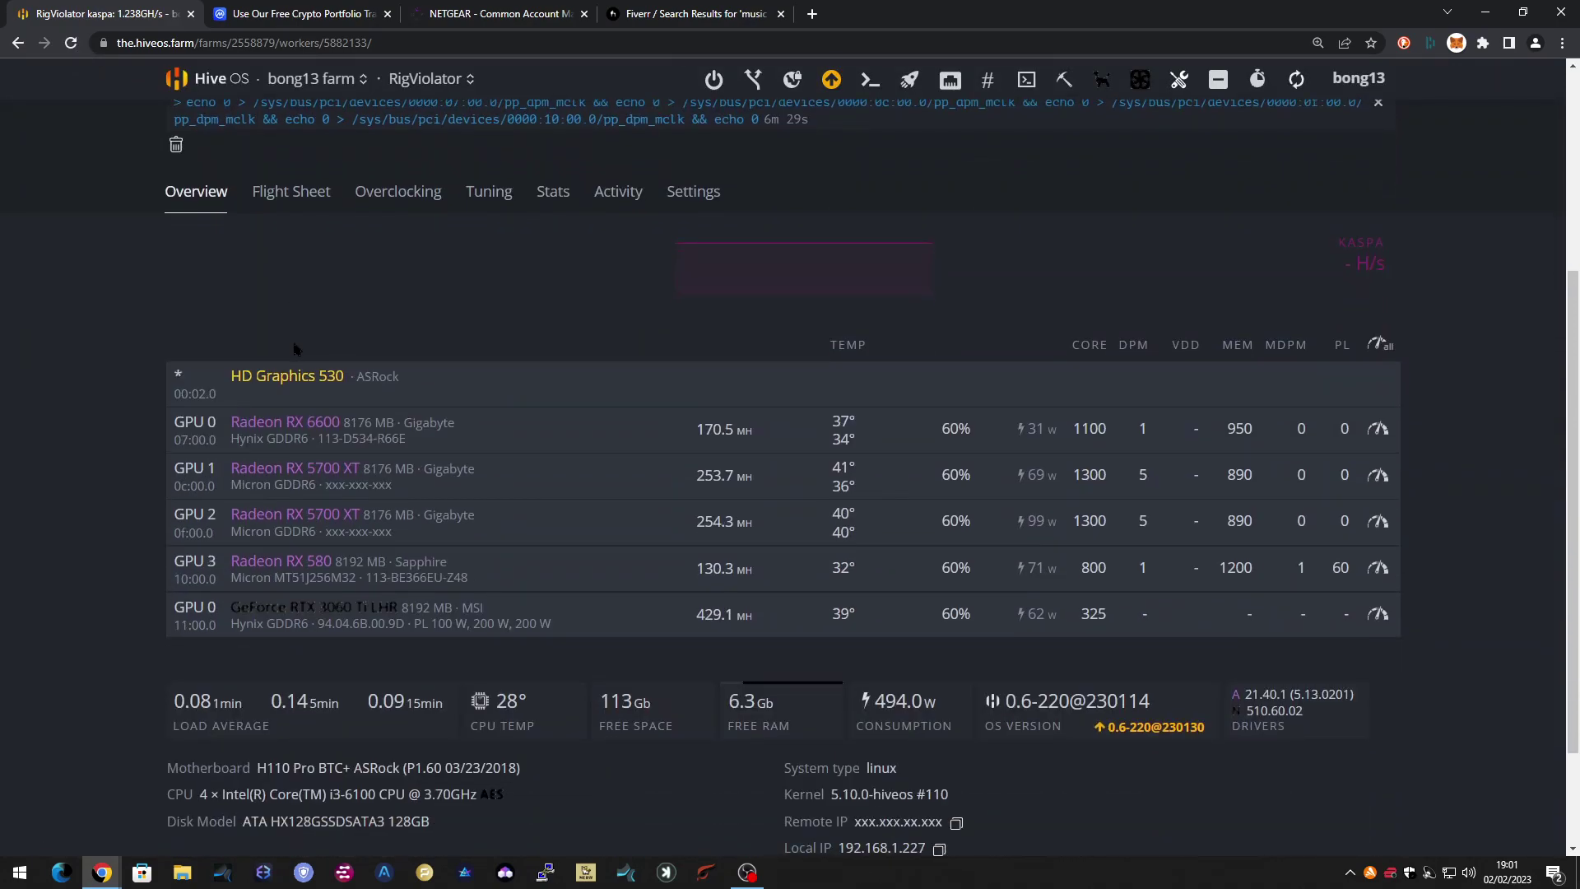